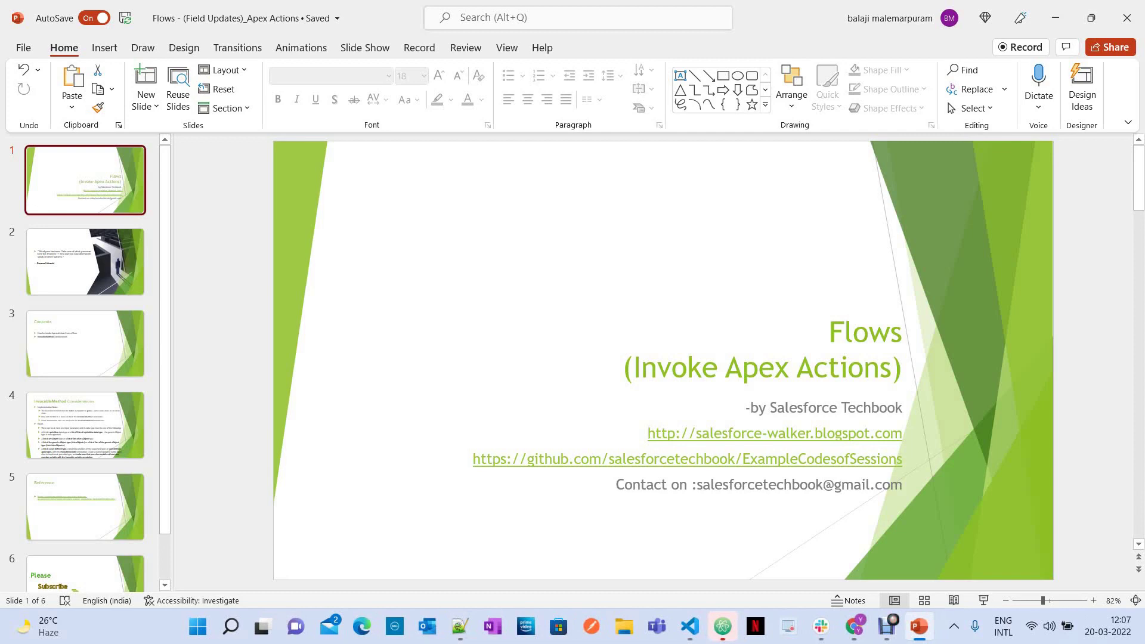
- Go through the quote and Contents slides, and switch to Visual Studio Code to view the AccountProcesscls class declaration
key(Down)
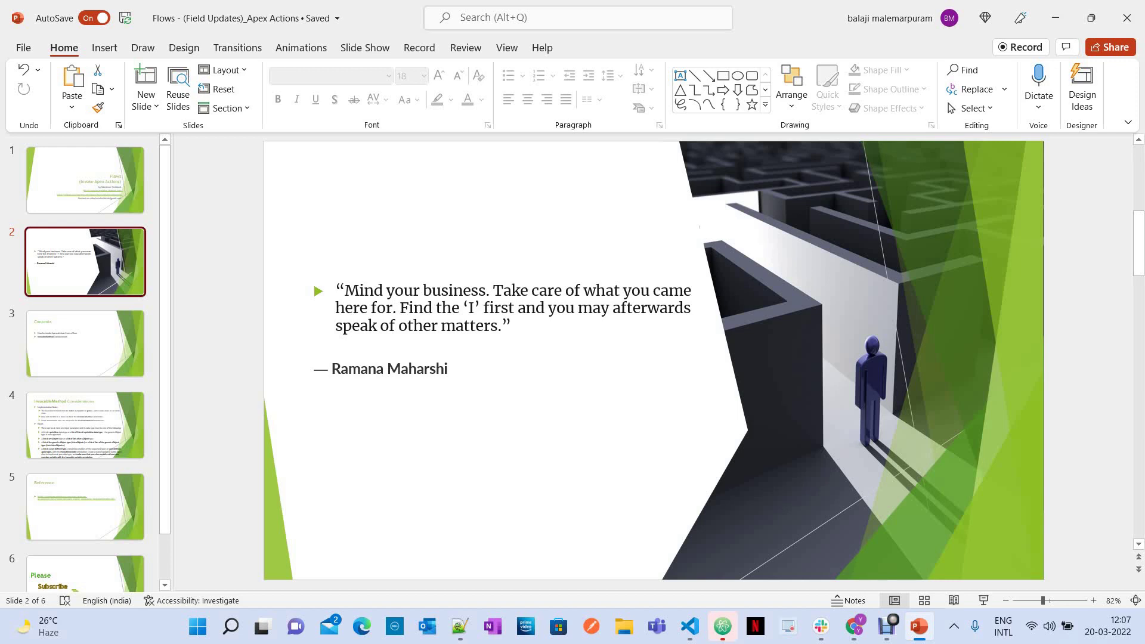
key(Down)
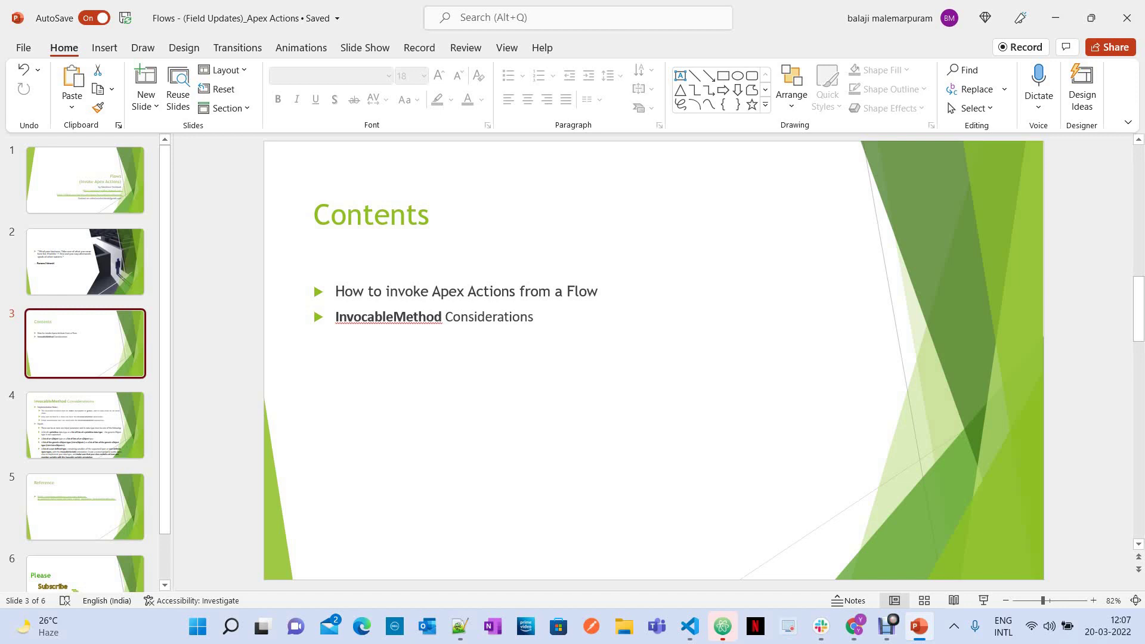
click(690, 626)
click(432, 298)
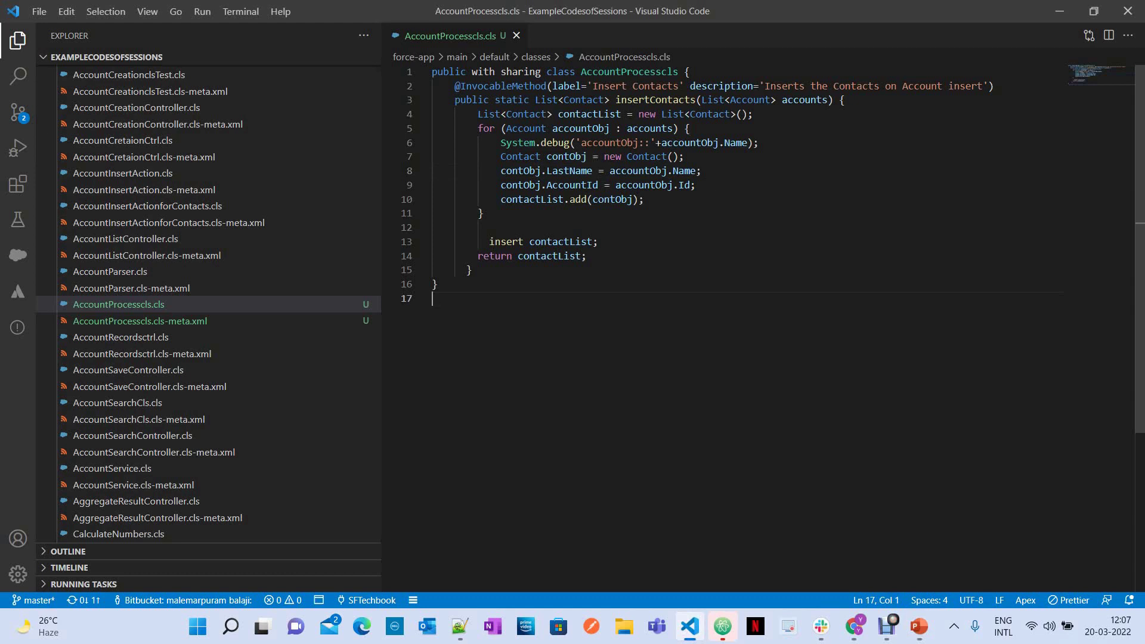
double_click(629, 71)
key(ctrl)
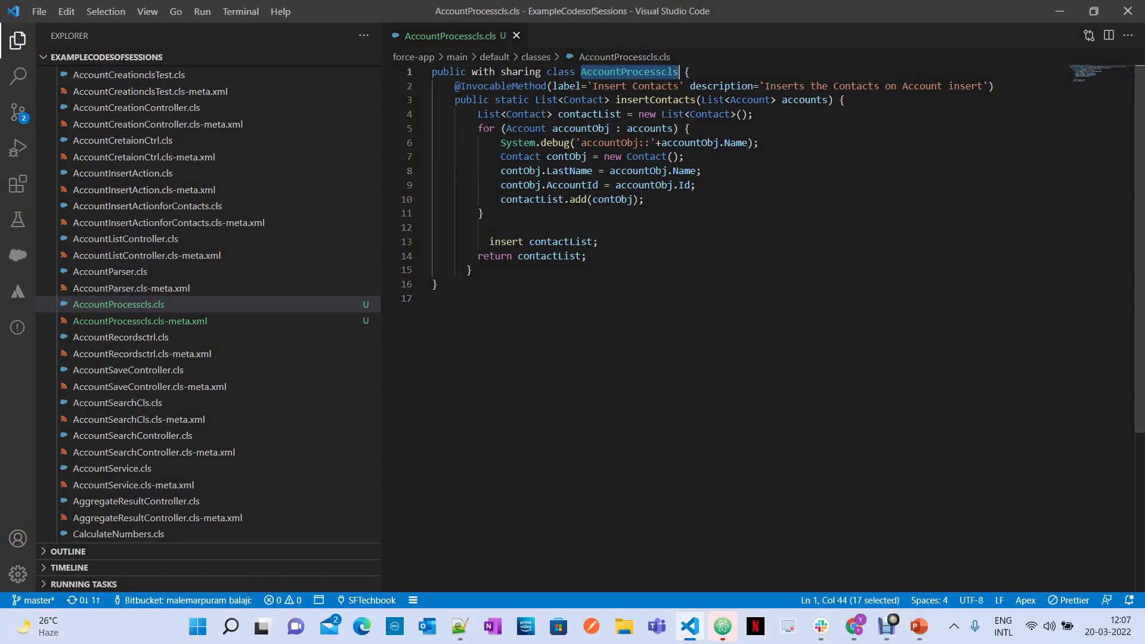
click(518, 129)
mouse_move(449, 86)
mouse_down()
mouse_move(847, 99)
mouse_move(930, 73)
mouse_move(994, 86)
mouse_up()
key(ctrl+c)
key(BackSpace)
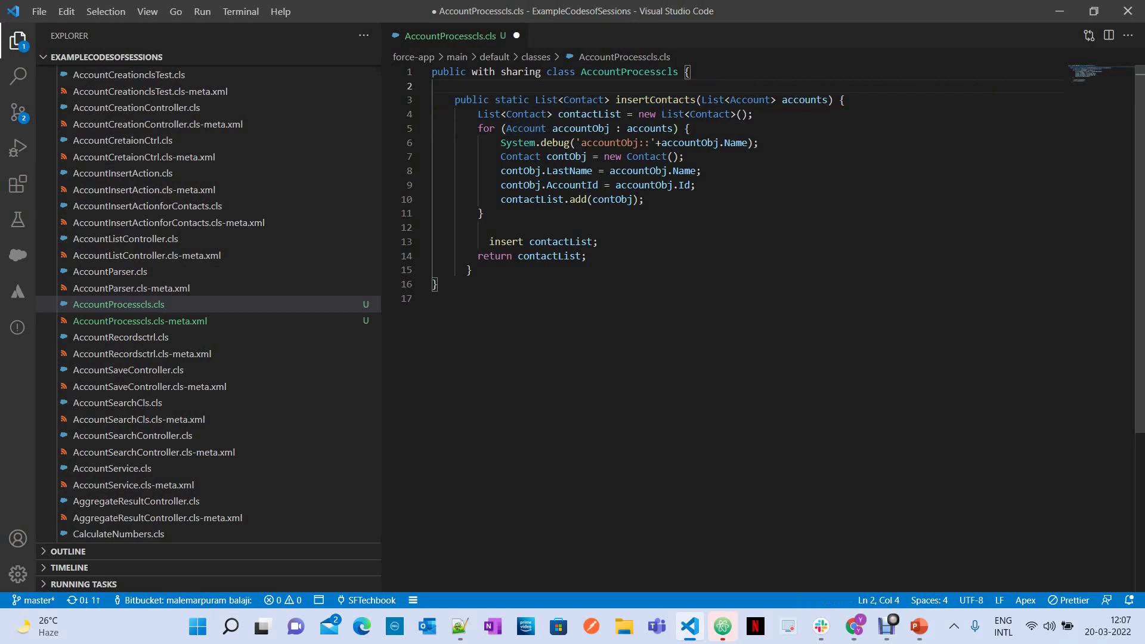
double_click(655, 99)
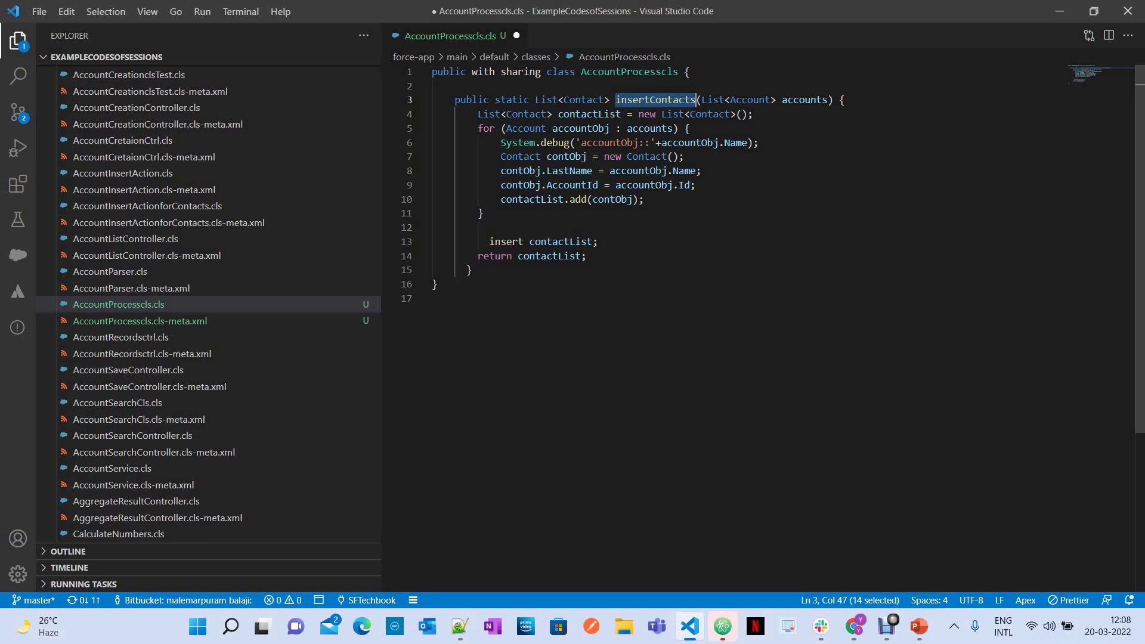
click(449, 86)
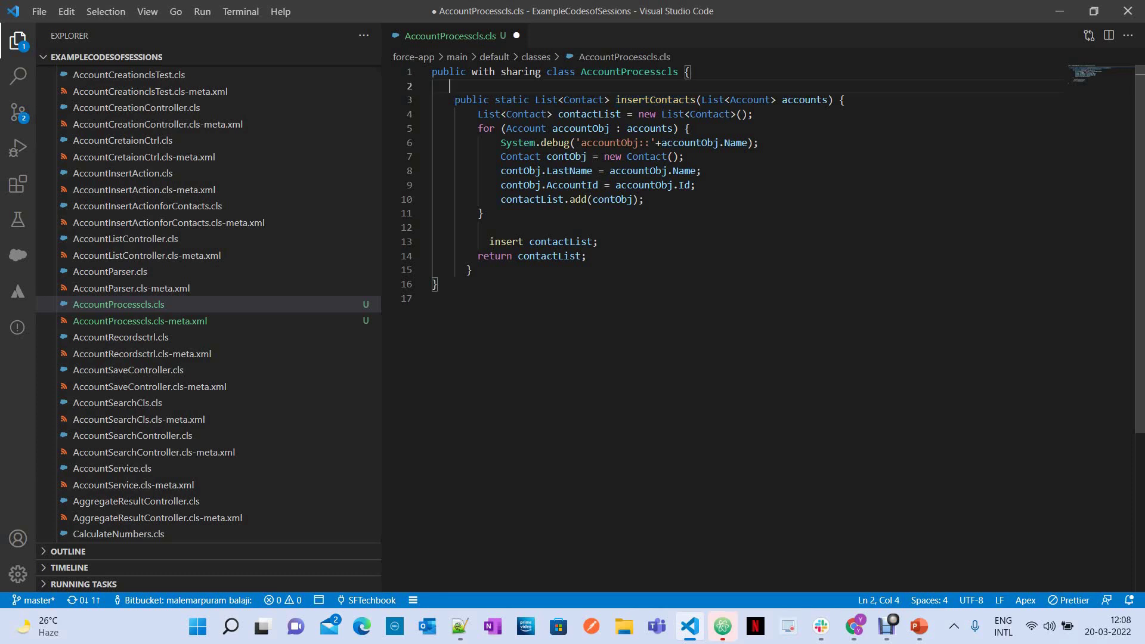
key(ctrl+v)
double_click(496, 86)
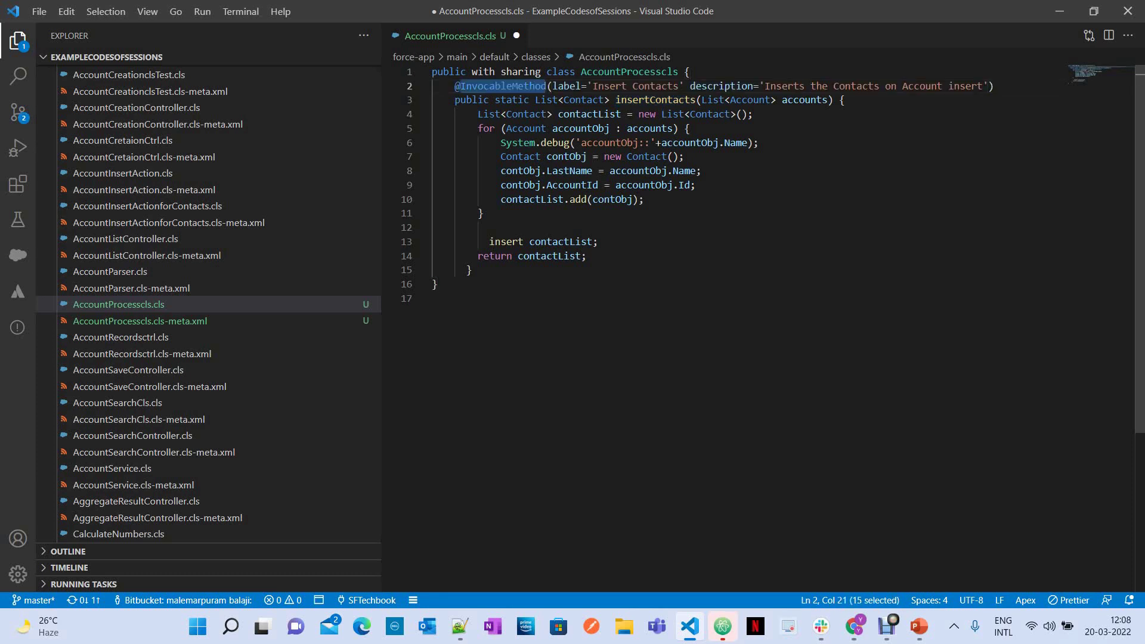
drag(552, 85, 987, 85)
click(586, 86)
key(Left)
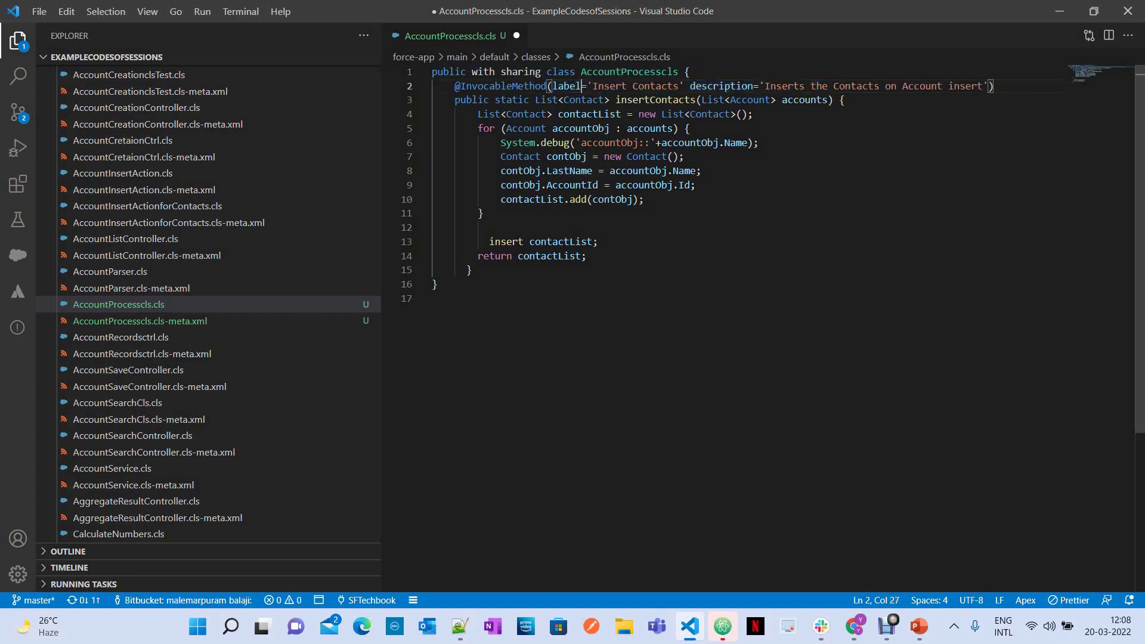
drag(593, 85, 677, 86)
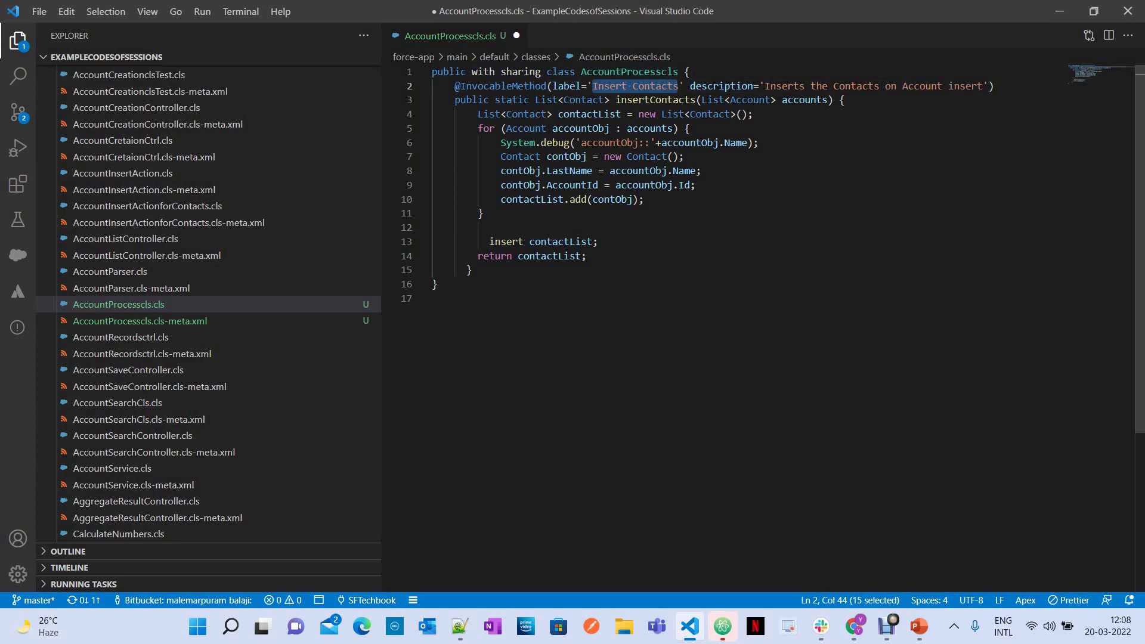
drag(695, 86, 988, 86)
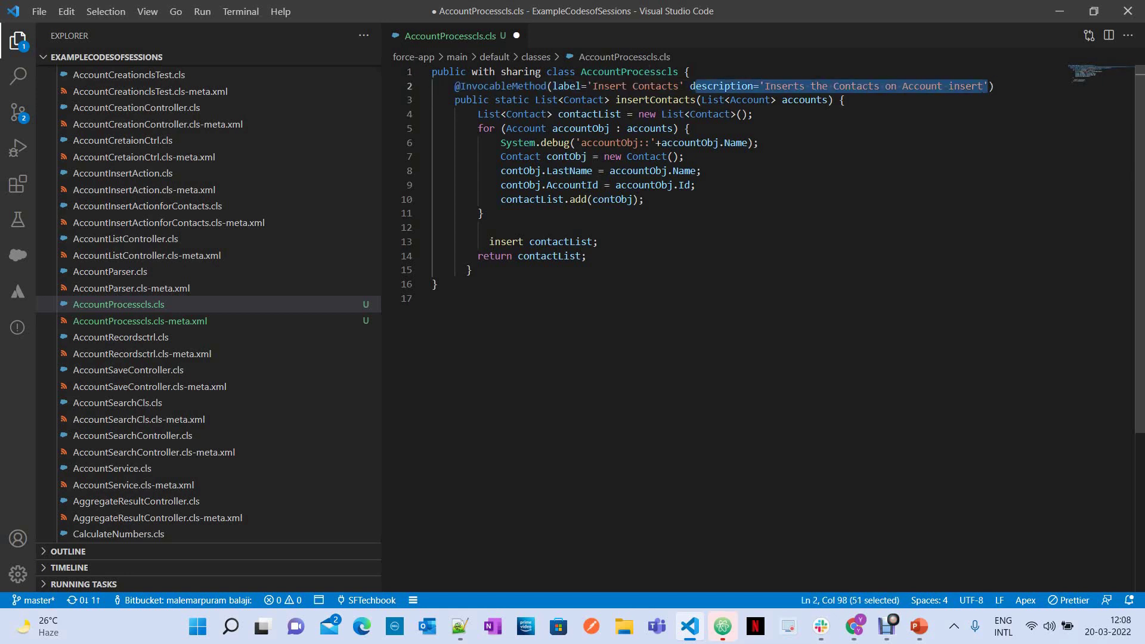
- Examine the insertContacts method signature, including its account list parameter and static modifier, alongside its annotation
click(701, 171)
drag(701, 99, 828, 99)
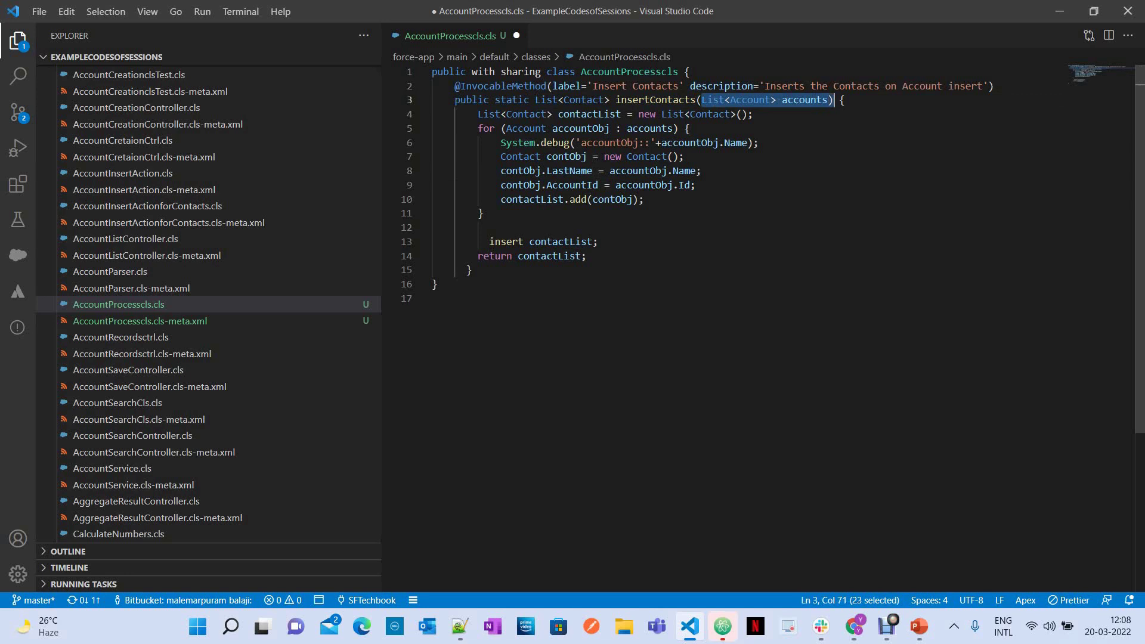
click(701, 170)
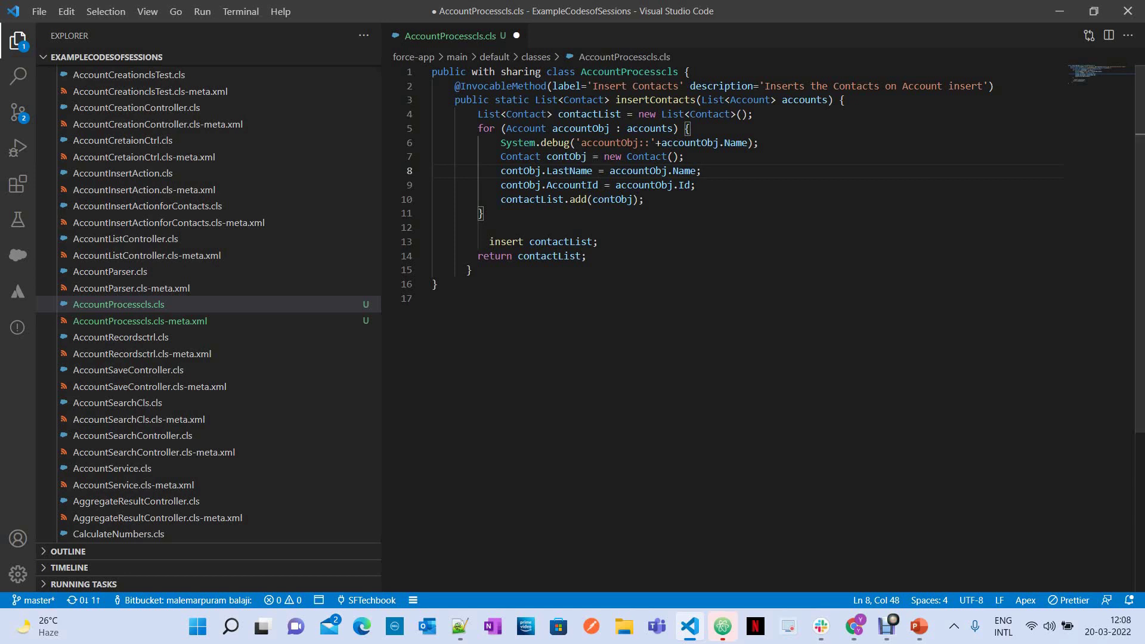
drag(495, 100, 530, 100)
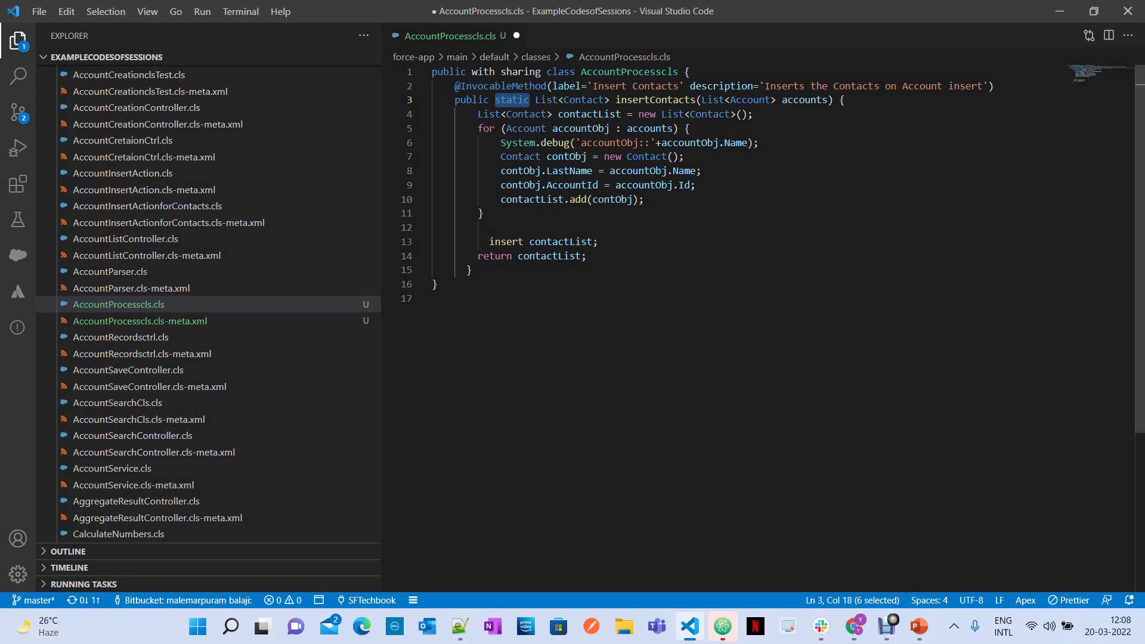
double_click(503, 86)
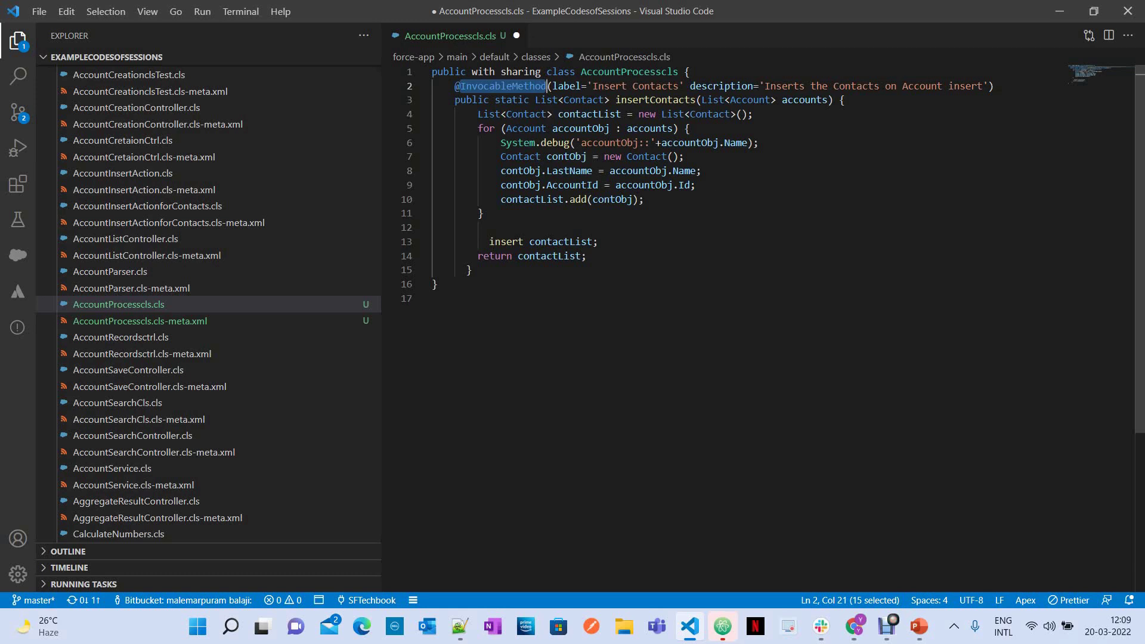
- Examine the insertContacts method body, covering the loop that builds a contact per account and the insert of contactList
drag(501, 100, 483, 213)
click(489, 227)
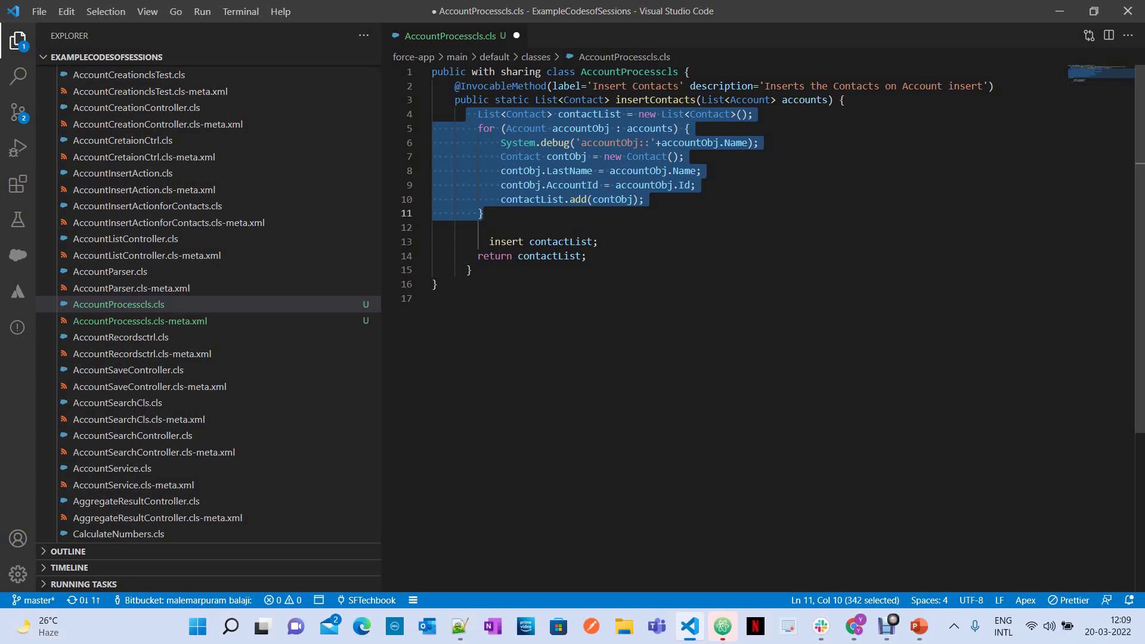
click(489, 227)
drag(736, 100, 845, 100)
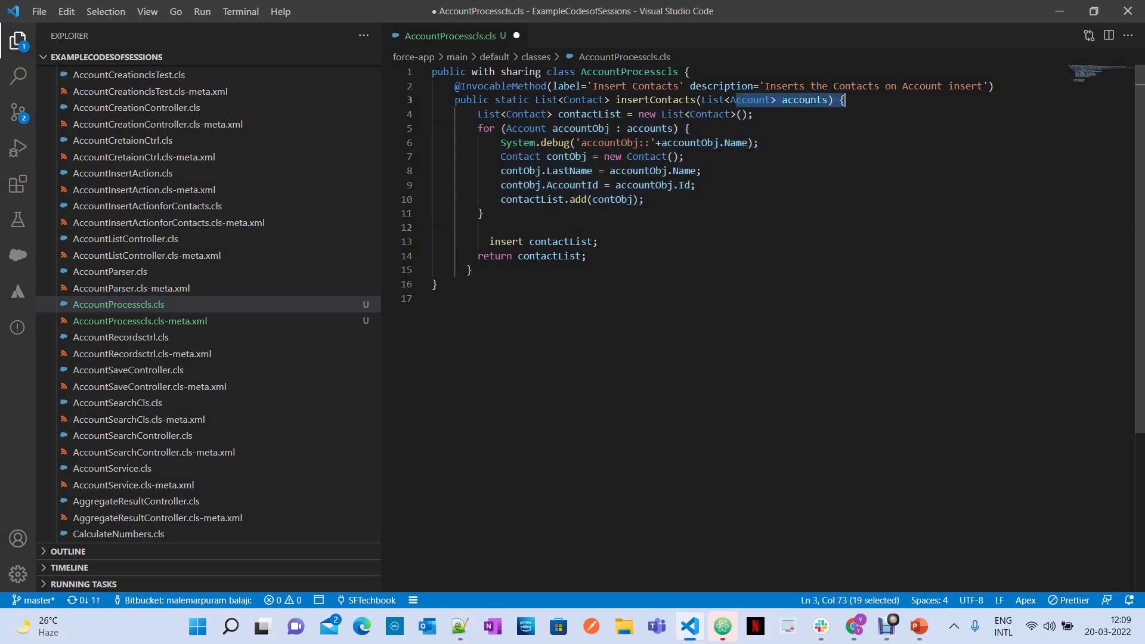
drag(482, 114, 483, 213)
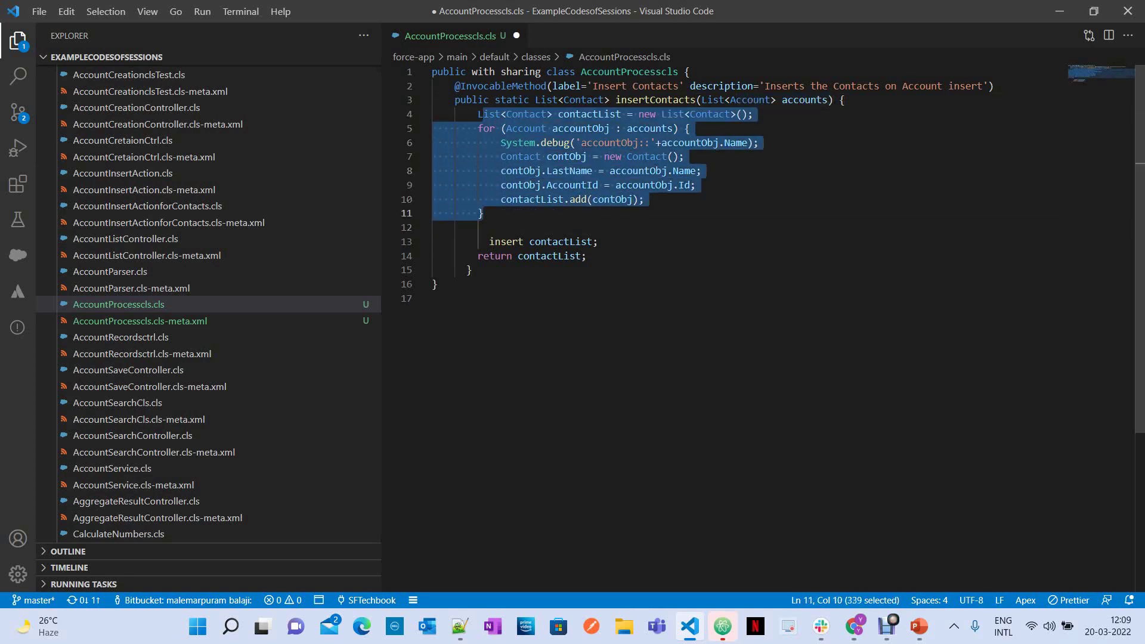
click(489, 227)
drag(506, 157, 483, 213)
click(650, 185)
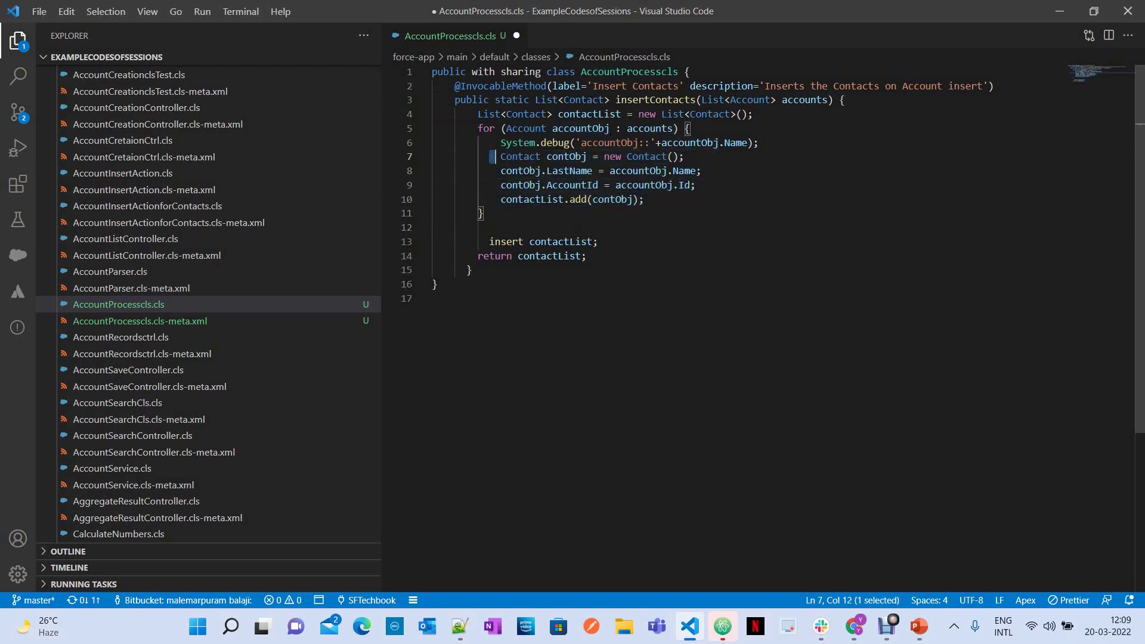
drag(489, 156, 644, 199)
drag(472, 128, 482, 212)
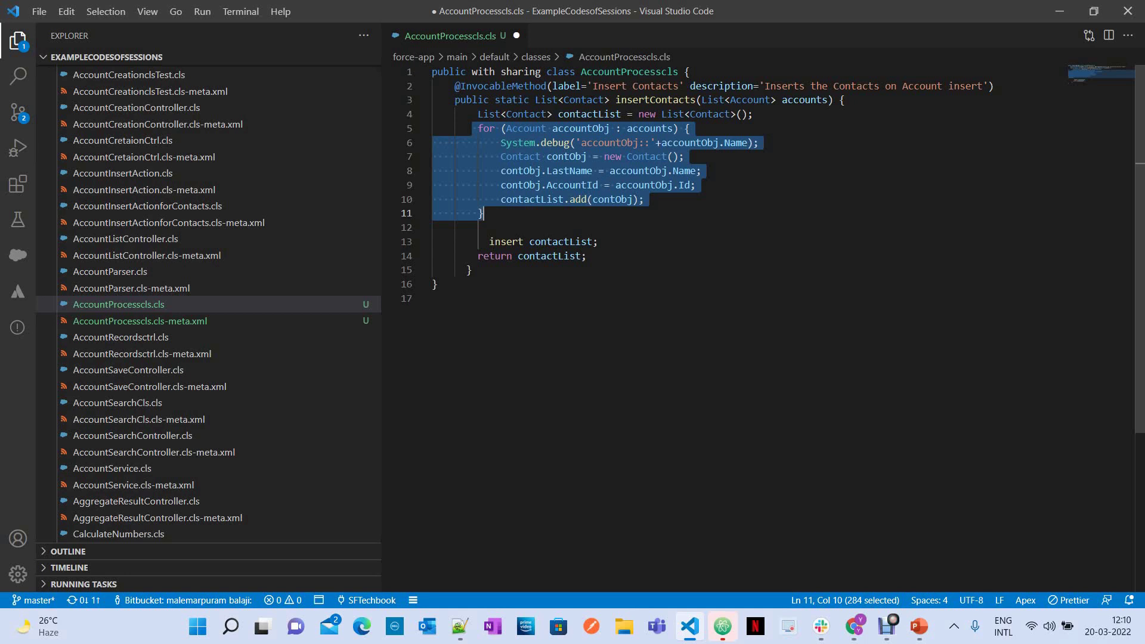
click(488, 227)
drag(465, 128, 558, 241)
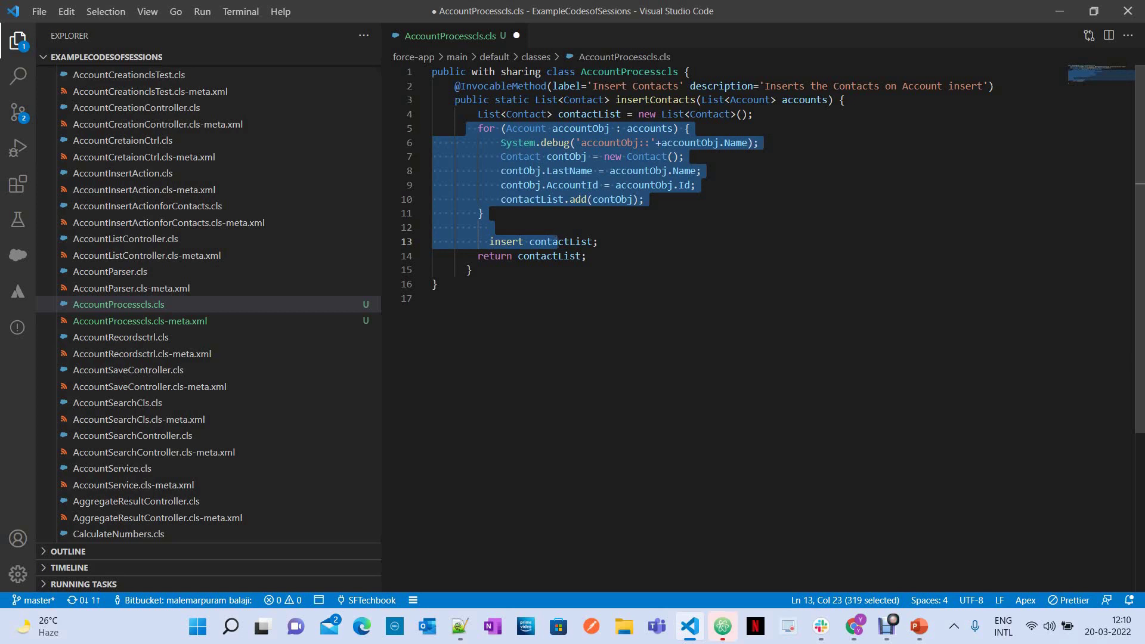
- Switch to Chrome, close the open Flow Builder page, and open the Flows page in Salesforce Setup
key(alt+Tab)
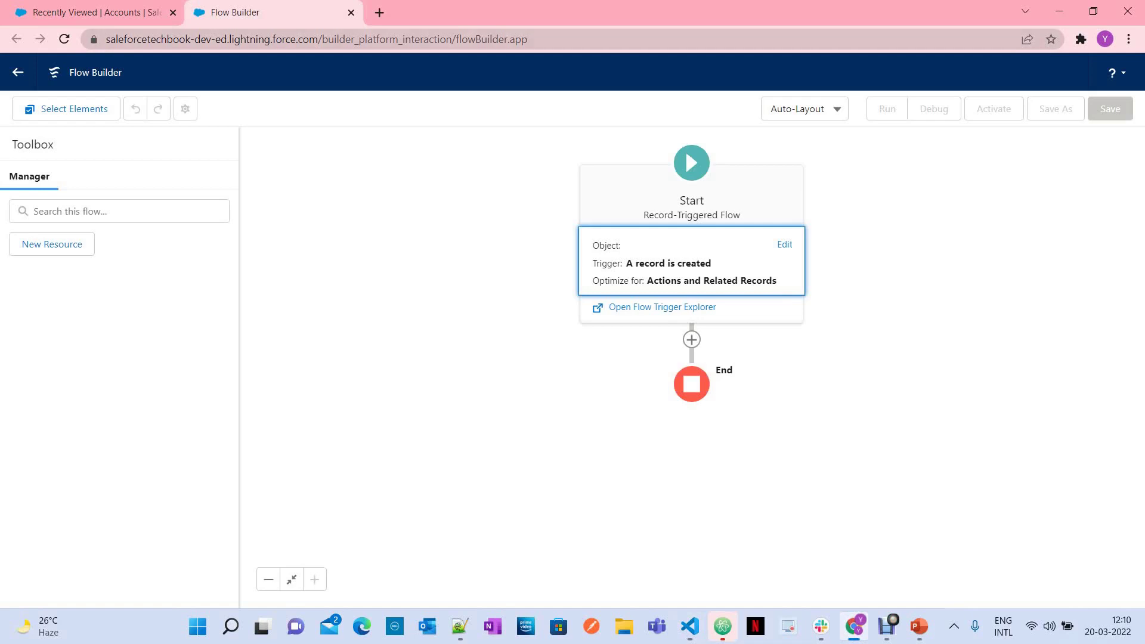
click(350, 13)
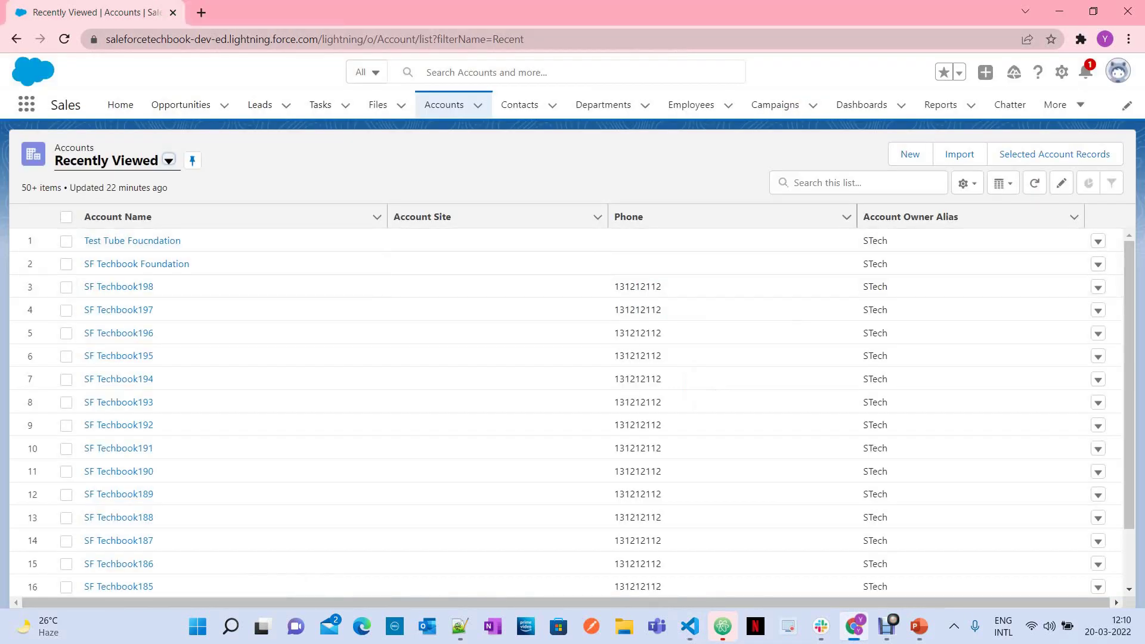
click(999, 112)
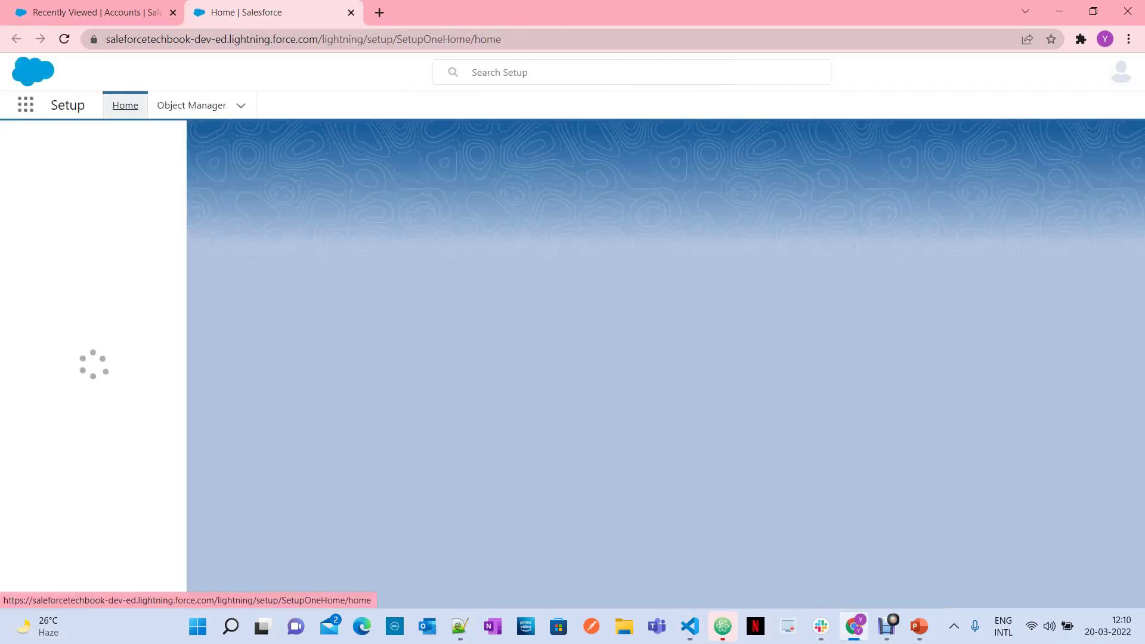
text(flow)
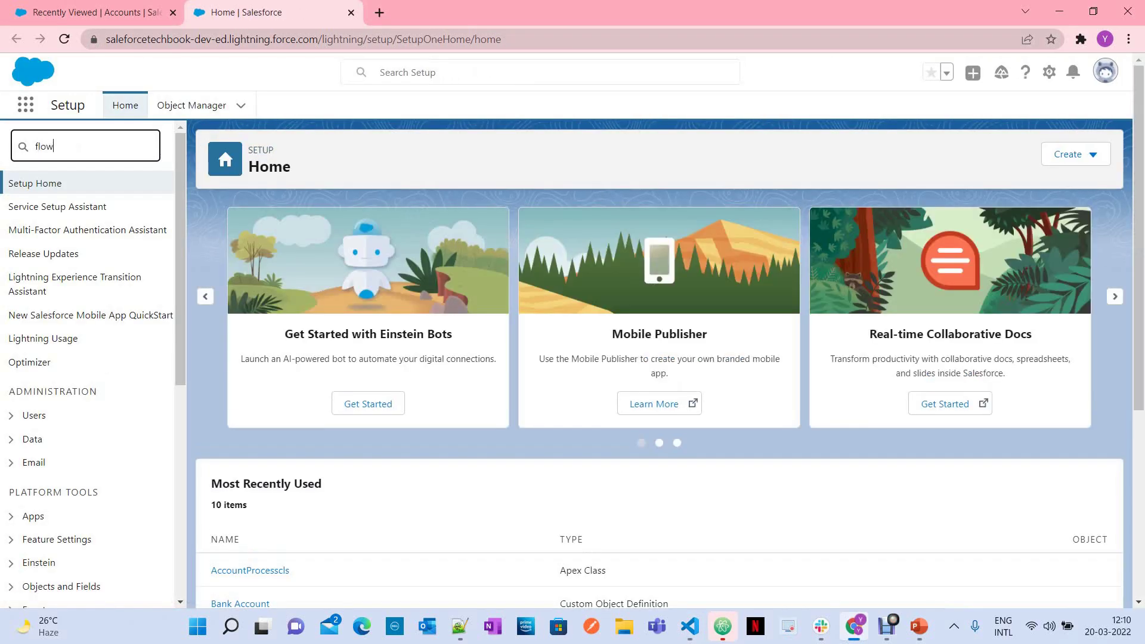
click(52, 299)
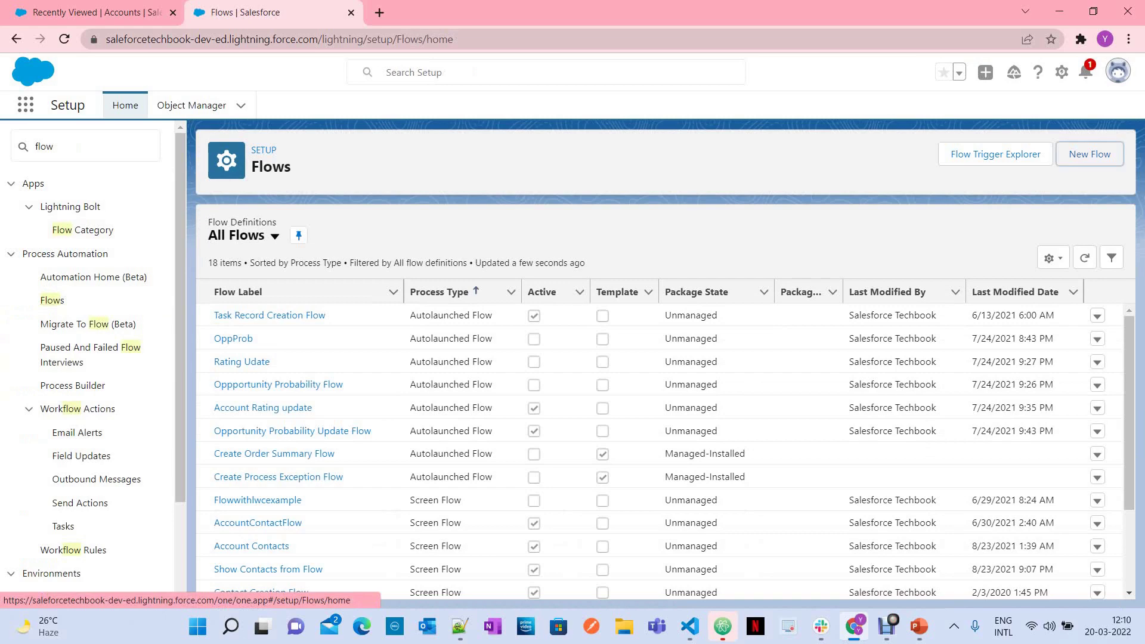
- Create a new flow of the Record-Triggered Flow type
click(1089, 154)
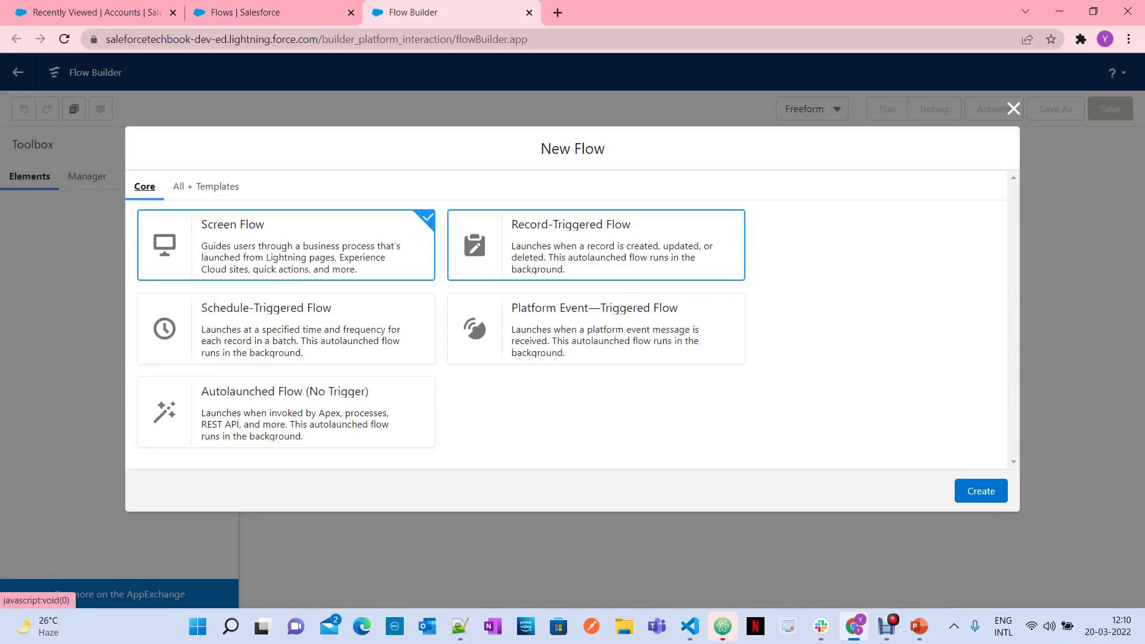
click(621, 245)
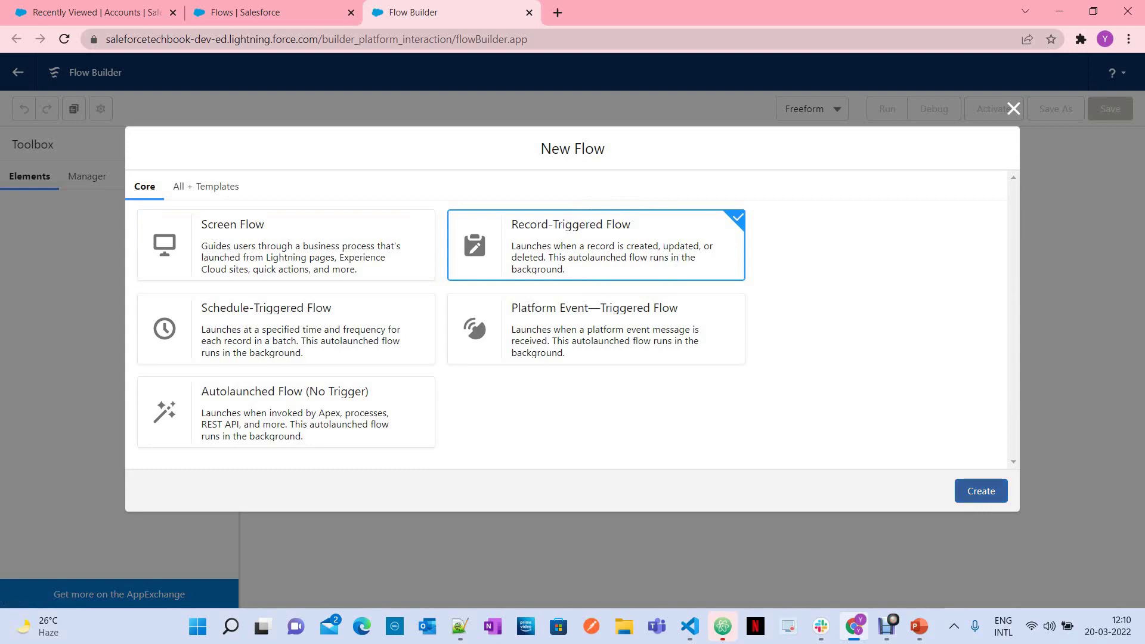
click(980, 490)
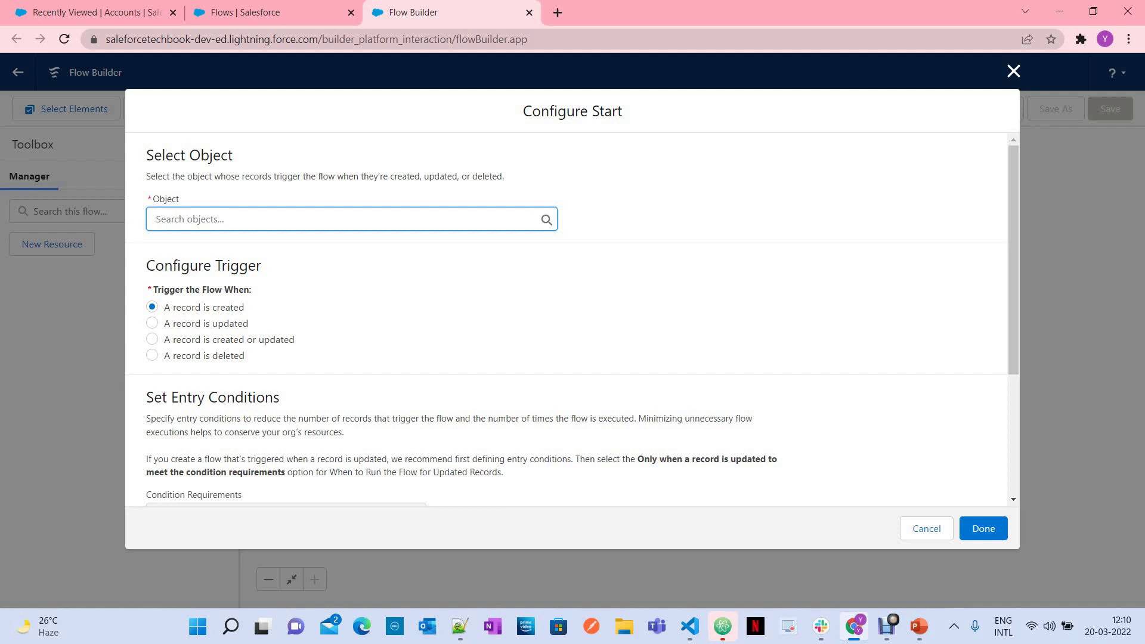
- Configure the flow's start with the Account object, keeping the record-created trigger and the Actions and Related Records optimization
text(A)
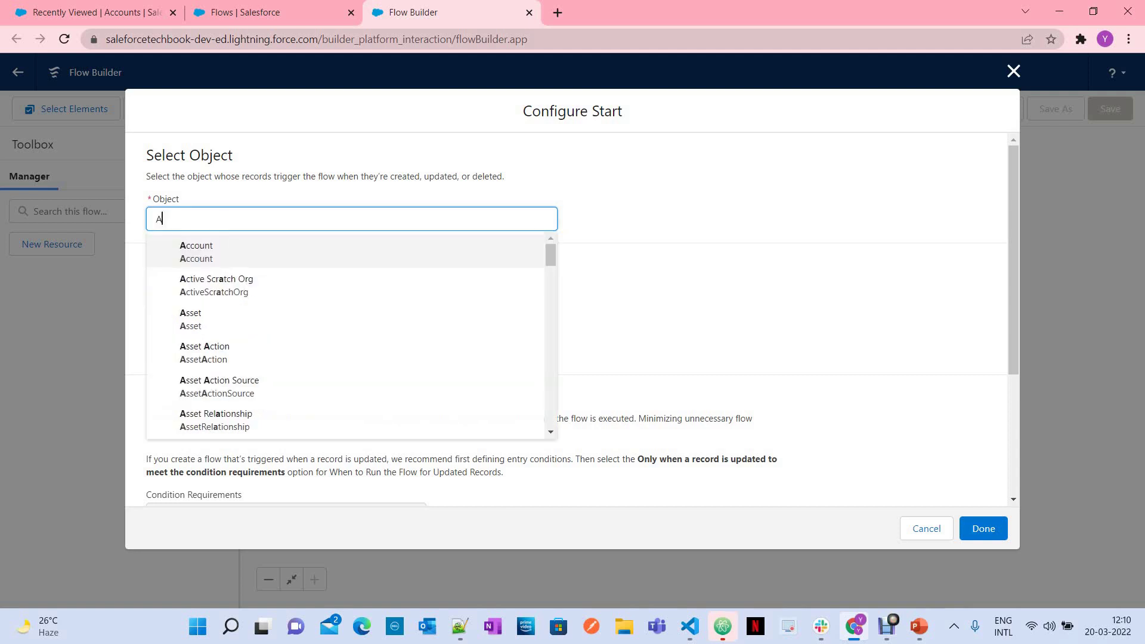
key(Return)
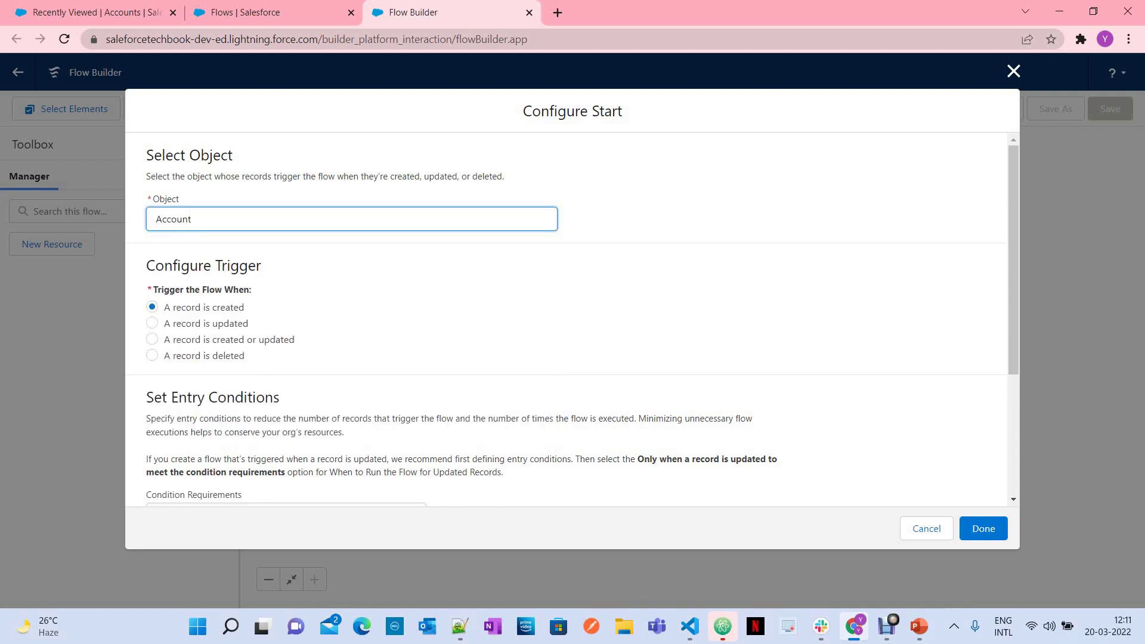
key(ctrl)
key(ctrl)
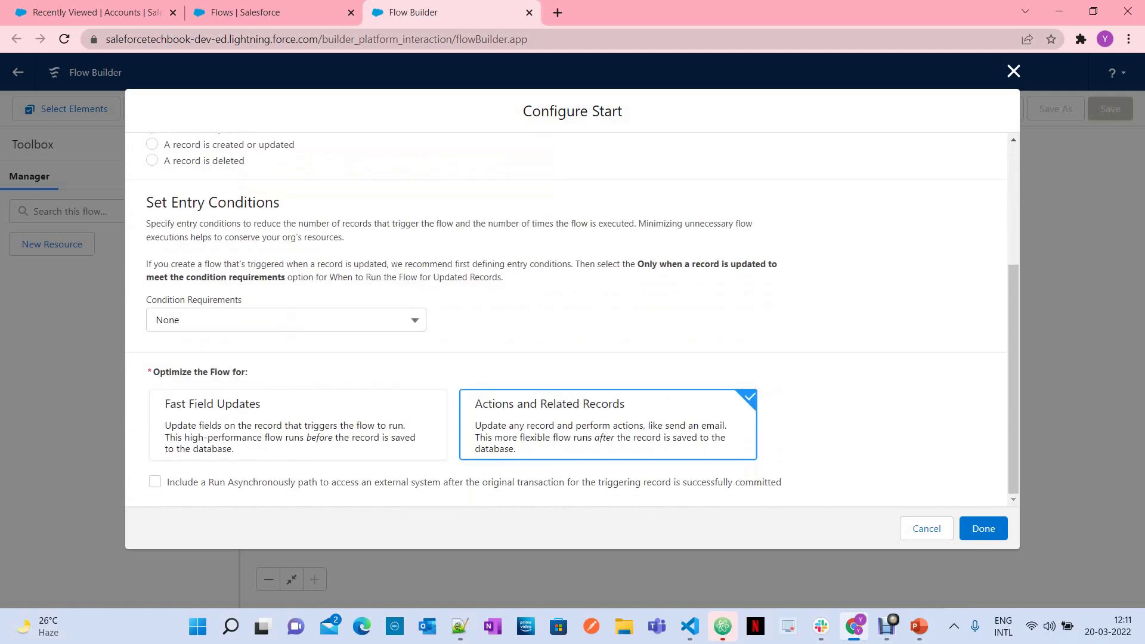
click(983, 528)
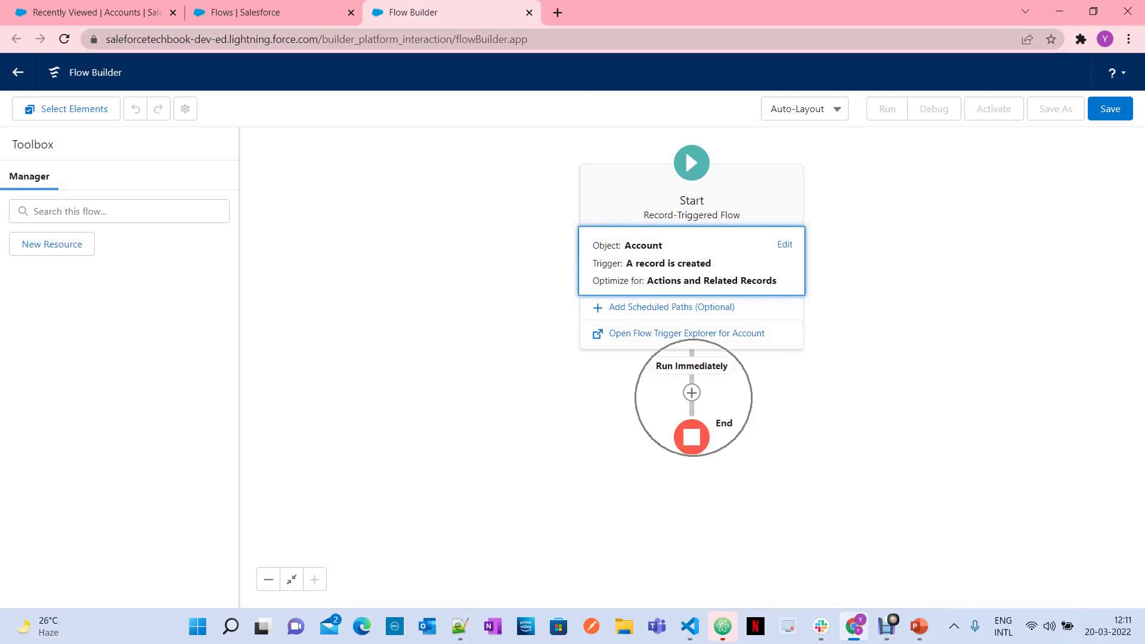
- Add an Action element to the Run Immediately path and filter its available actions by type to Apex Action
click(691, 392)
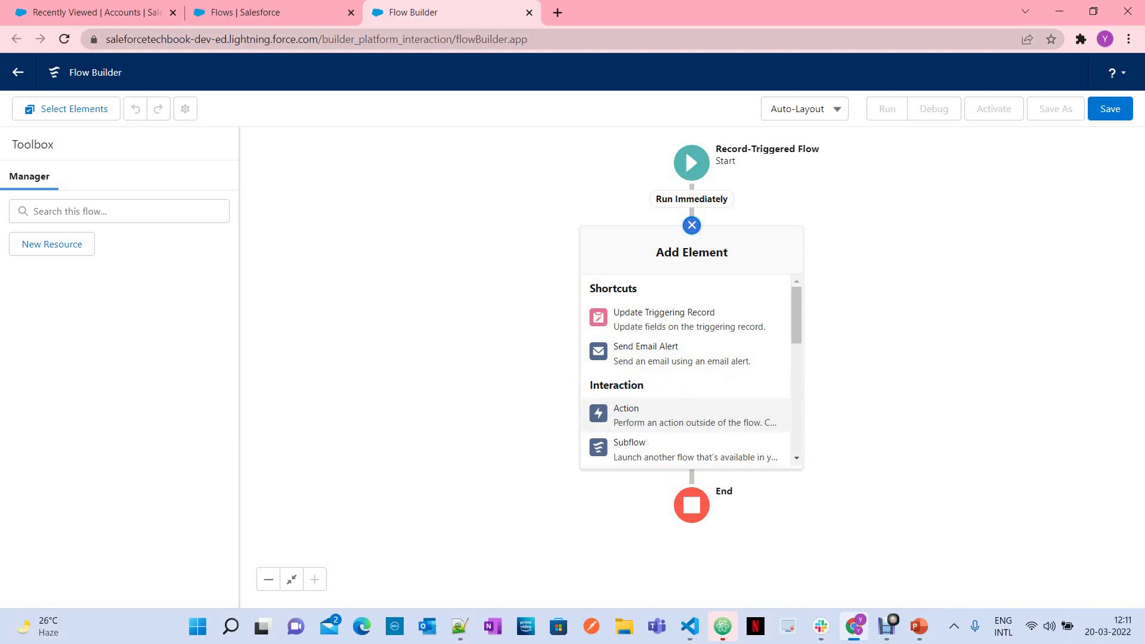
click(626, 414)
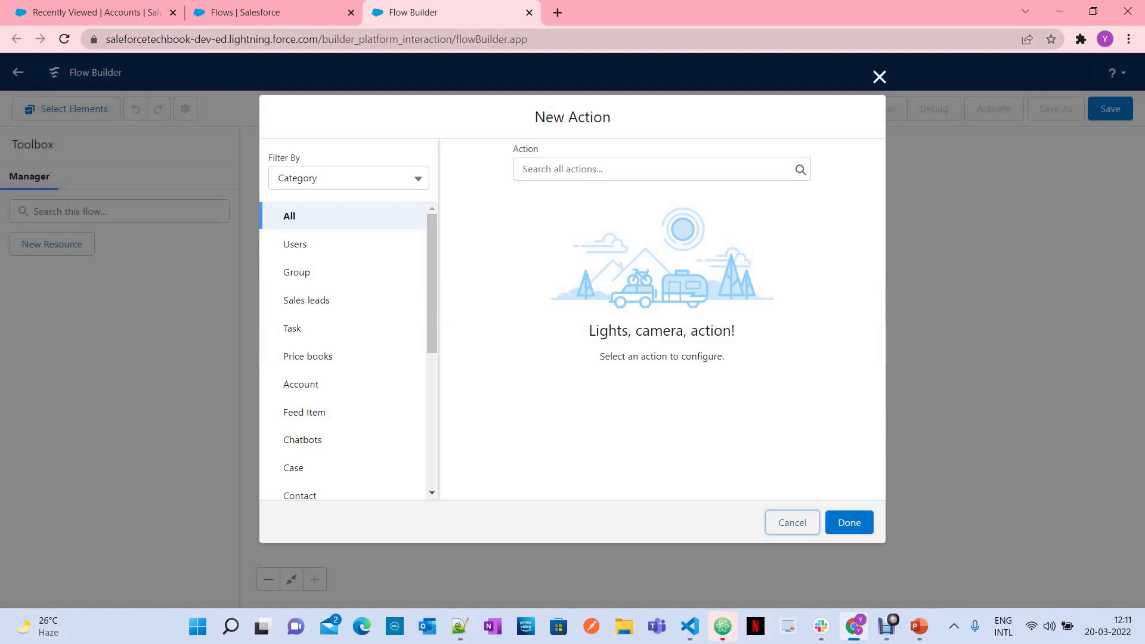
scroll(342, 357, down, 5)
scroll(343, 396, up, 5)
click(348, 177)
click(348, 207)
click(349, 177)
click(307, 232)
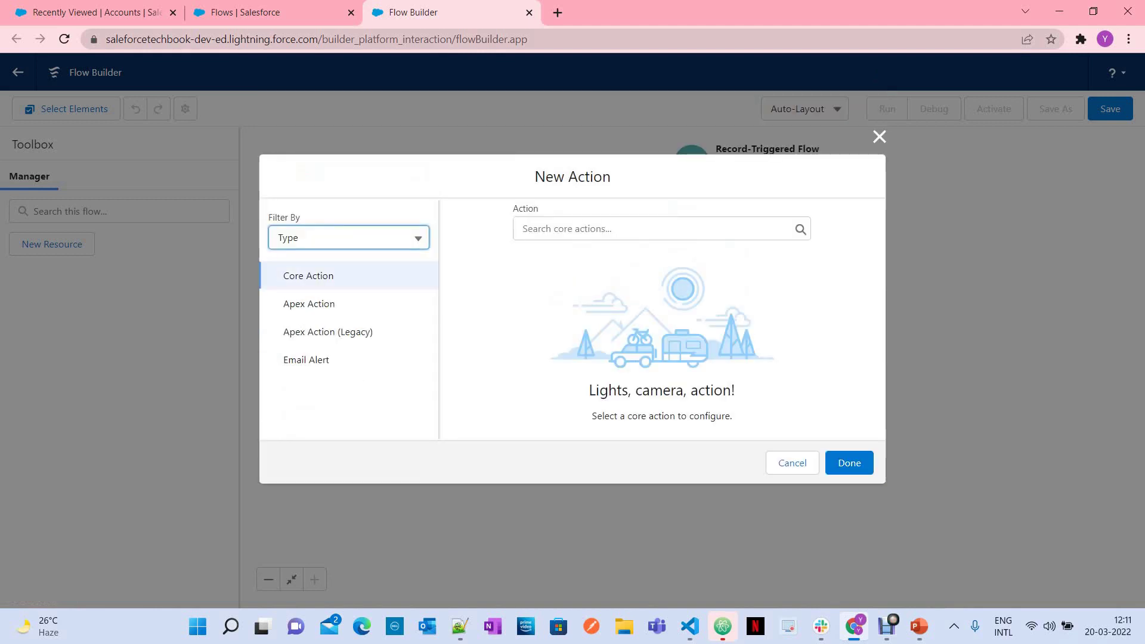
click(309, 303)
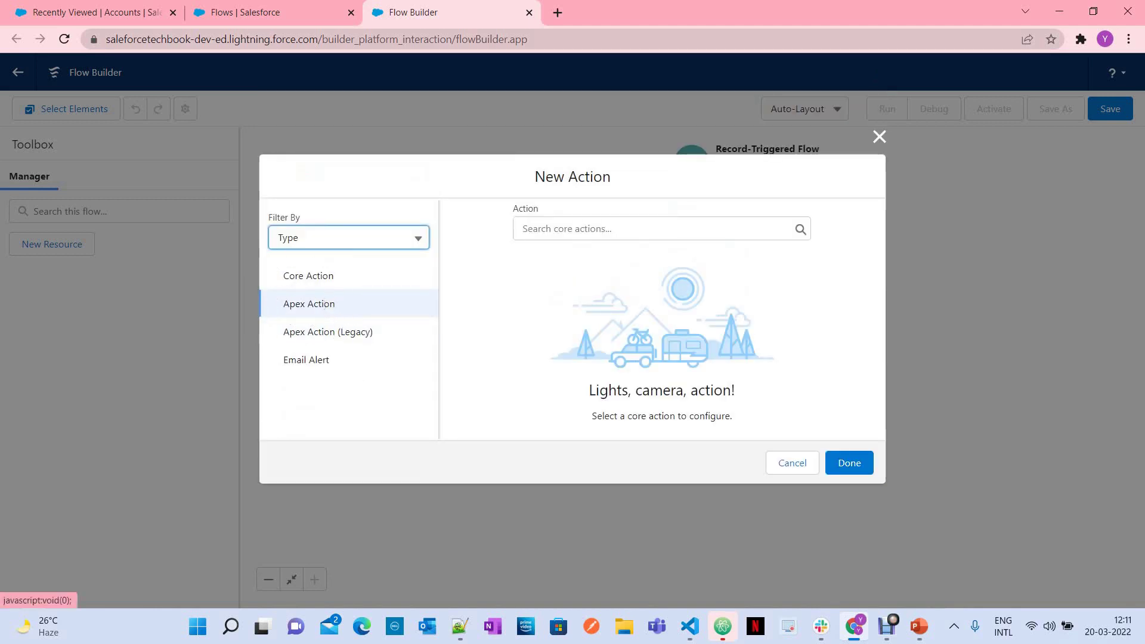
click(309, 304)
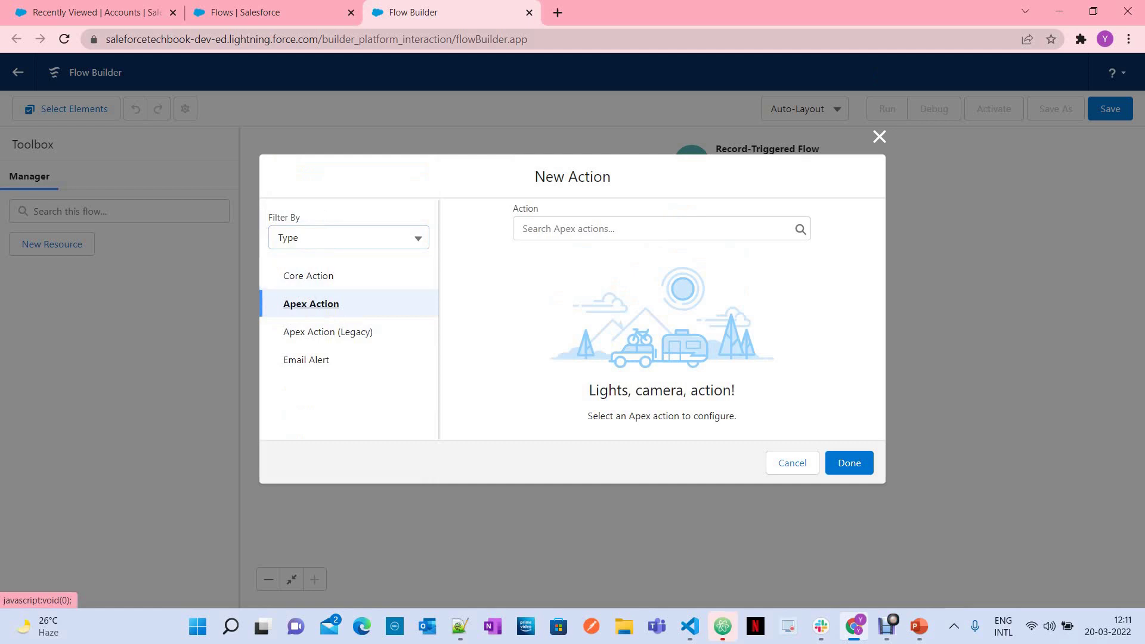
- Look through the Apex actions offered for the new Action element
click(661, 228)
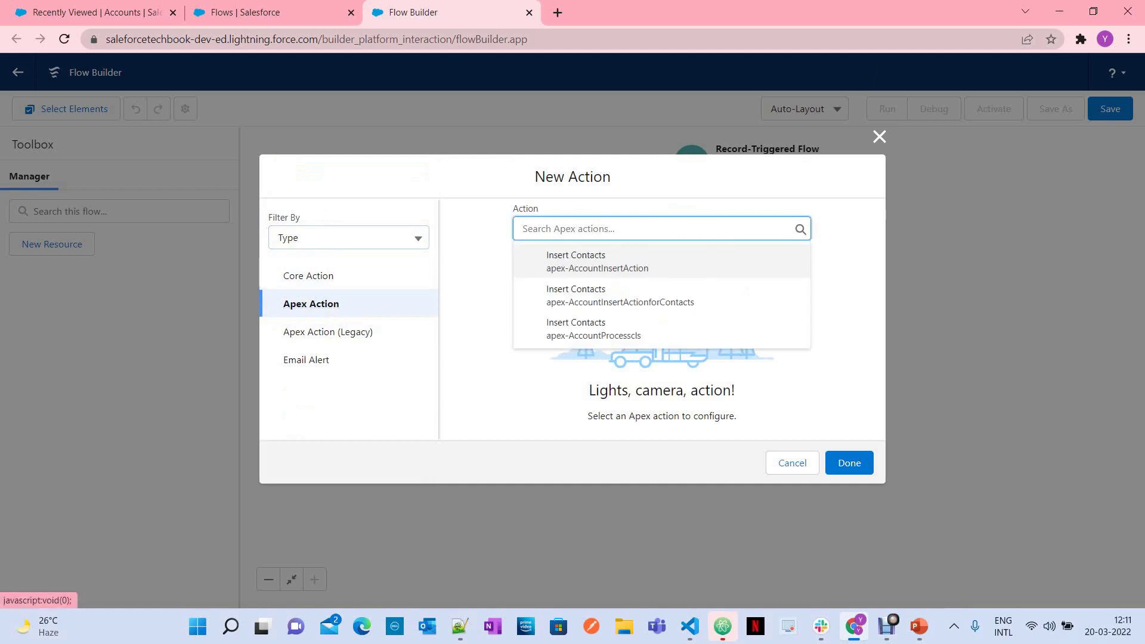
click(311, 303)
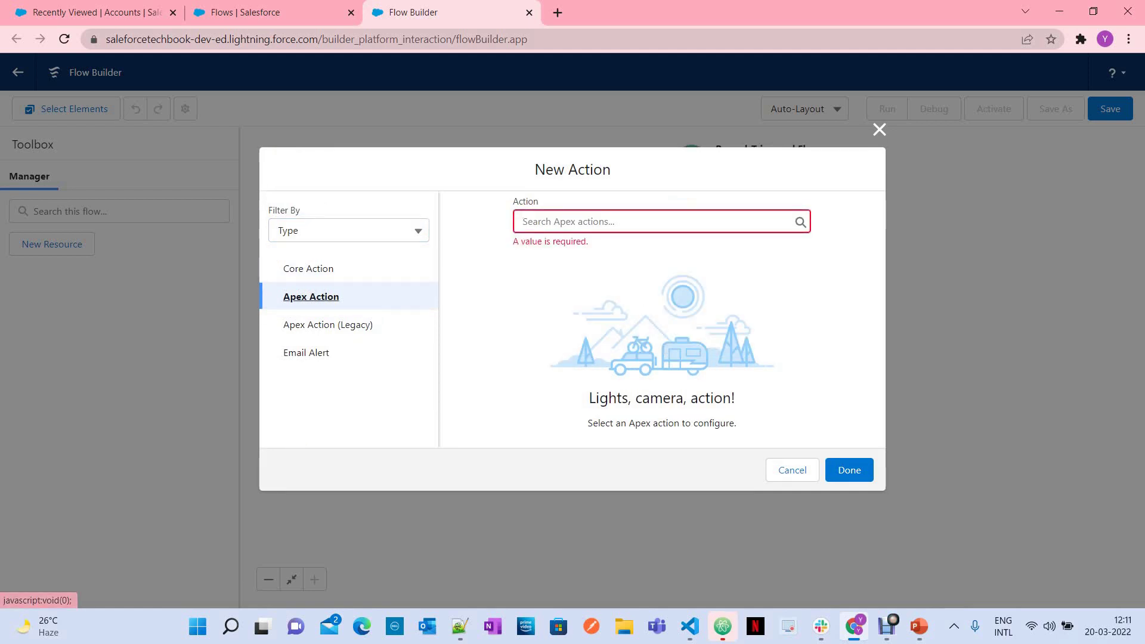
click(660, 221)
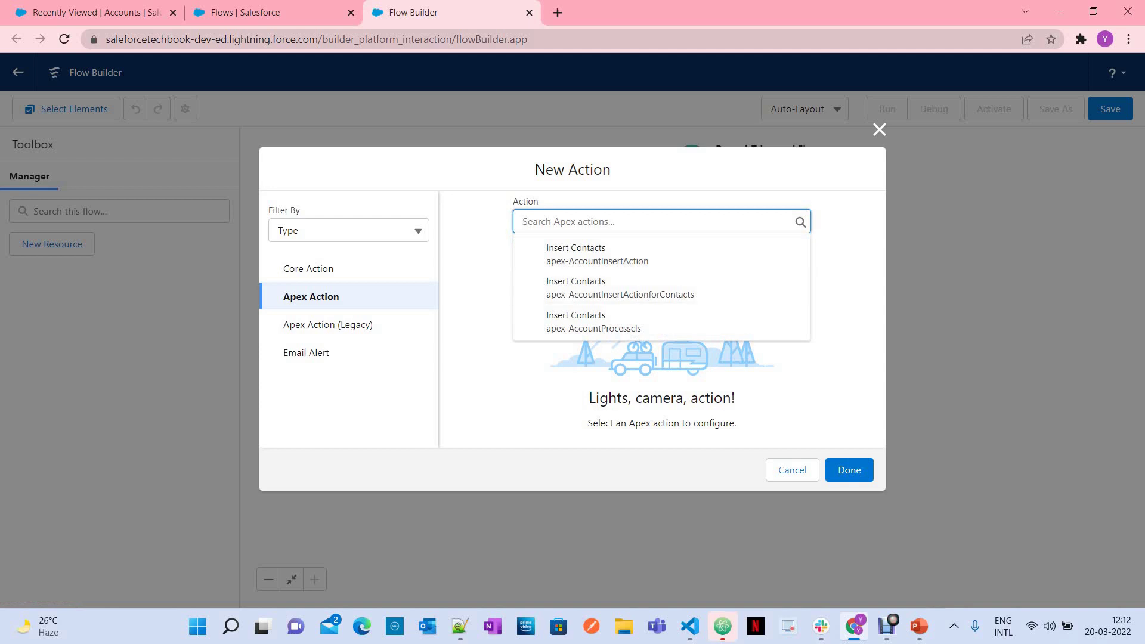
click(348, 230)
click(661, 221)
click(326, 295)
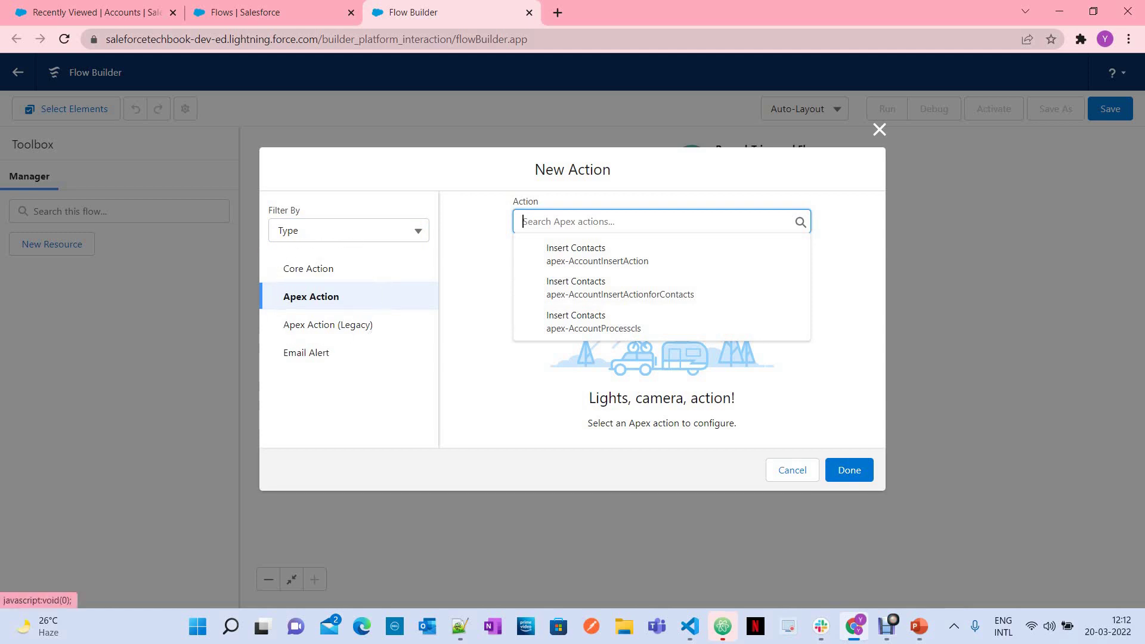
- Browse all actions under the Category filter and return to filtering by type with Apex Action
click(348, 230)
click(306, 258)
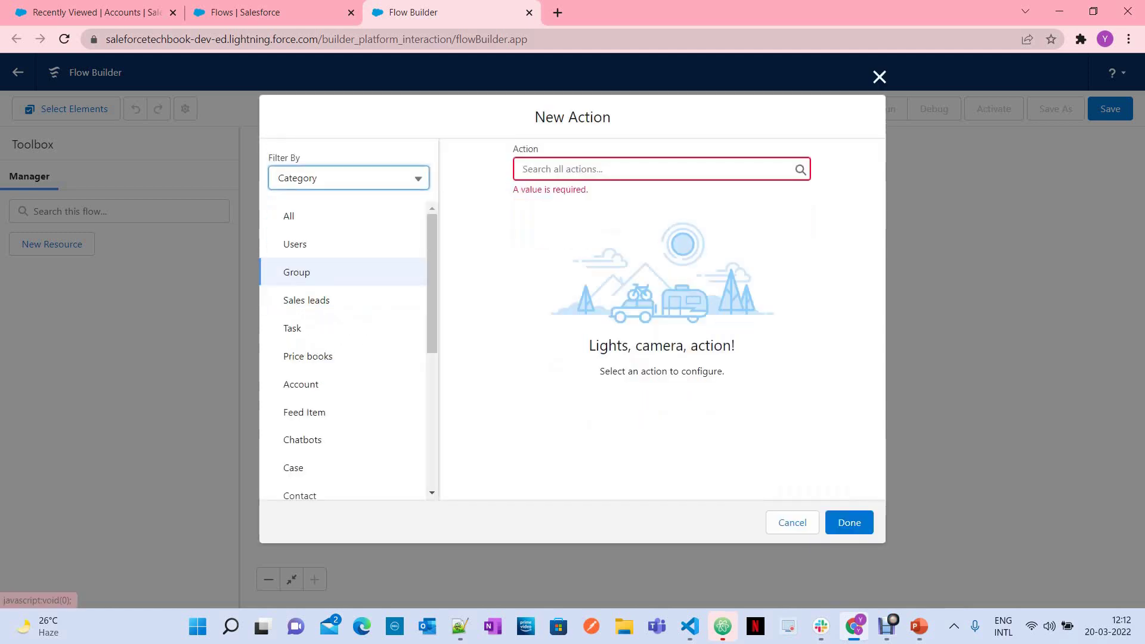
click(596, 169)
scroll(596, 266, down, 20)
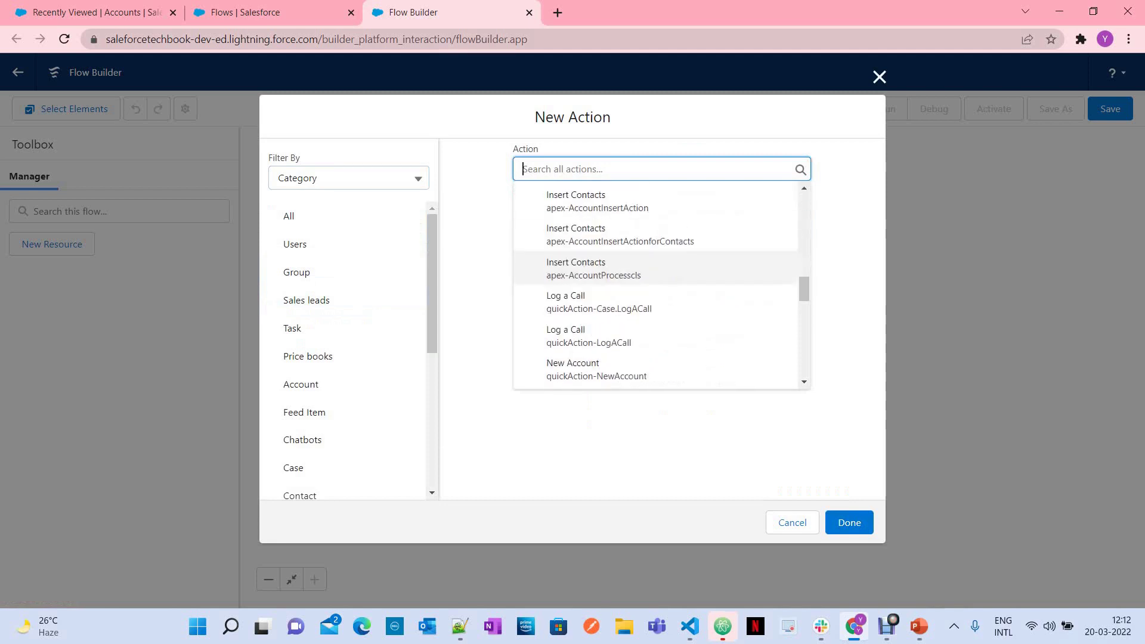
click(349, 178)
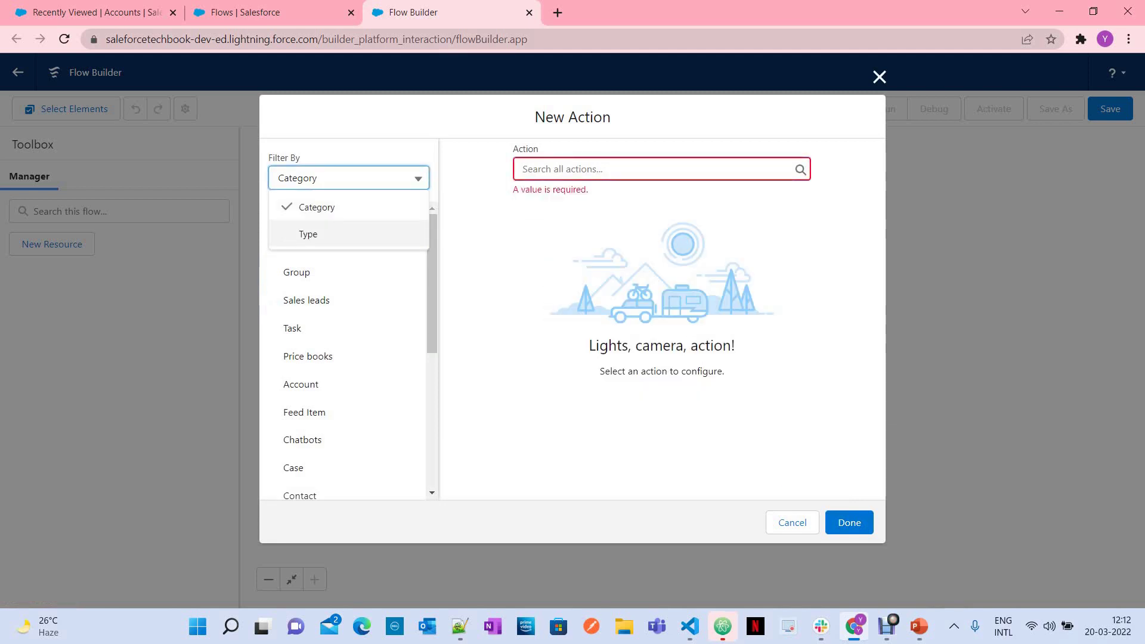
click(306, 233)
click(311, 296)
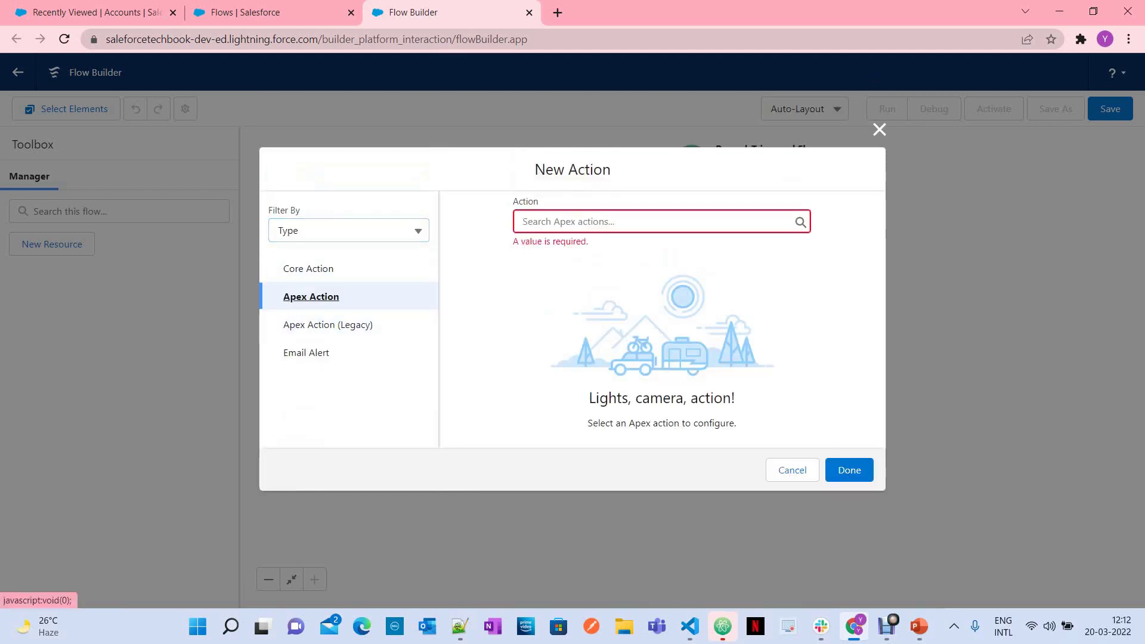
- Compare the Insert Contacts entries among the Apex actions by the class each one refers to
click(569, 222)
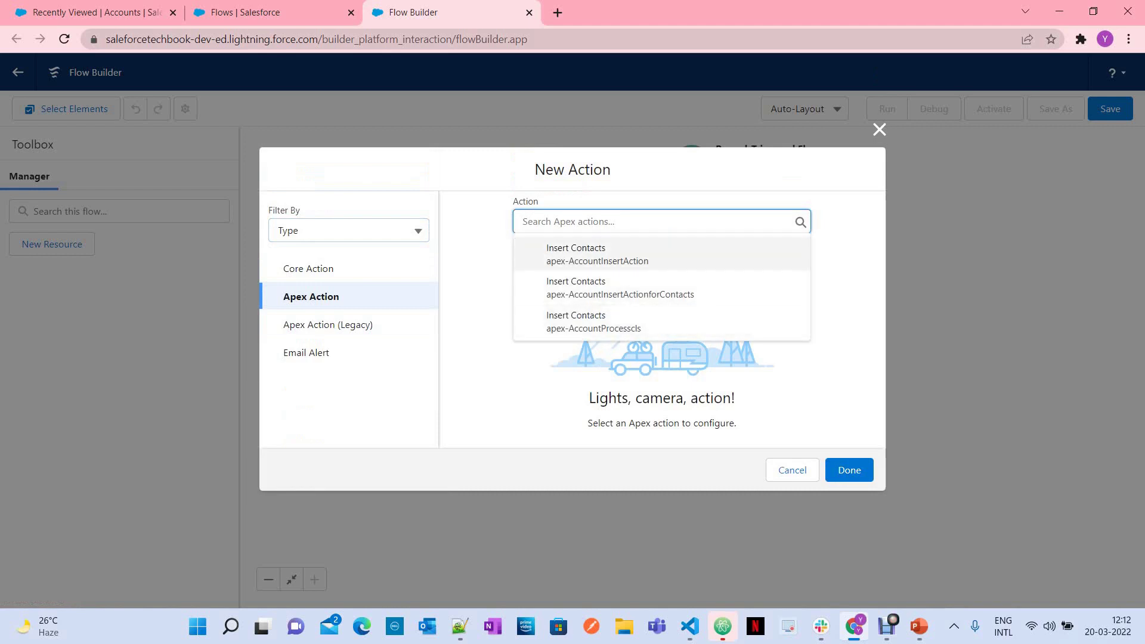
key(Escape)
key(ctrl)
key(ctrl)
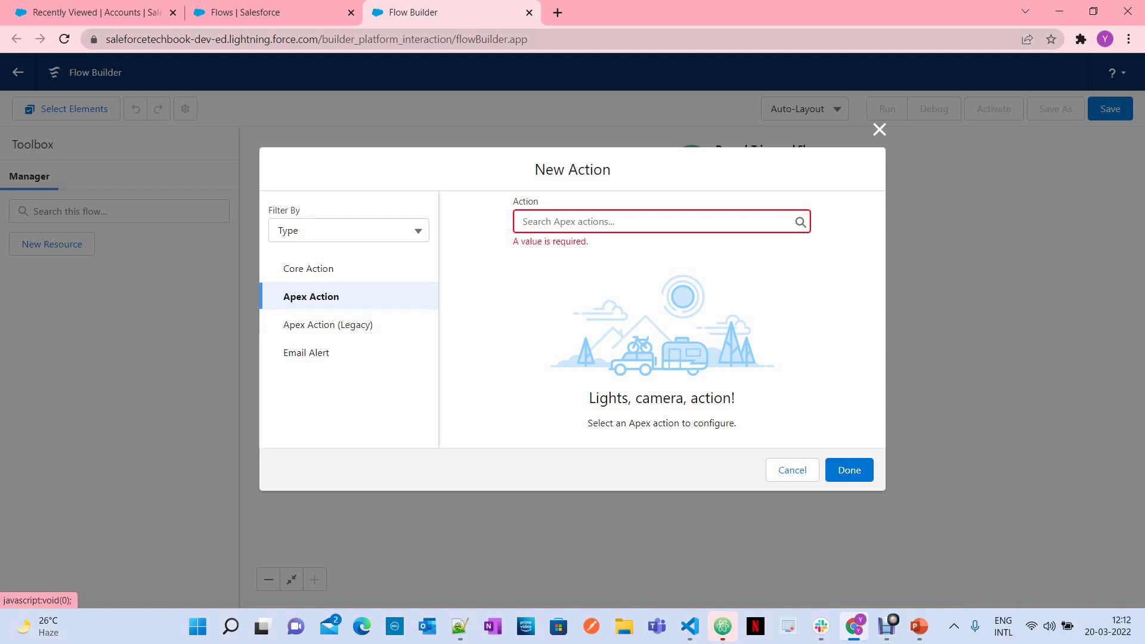
click(603, 221)
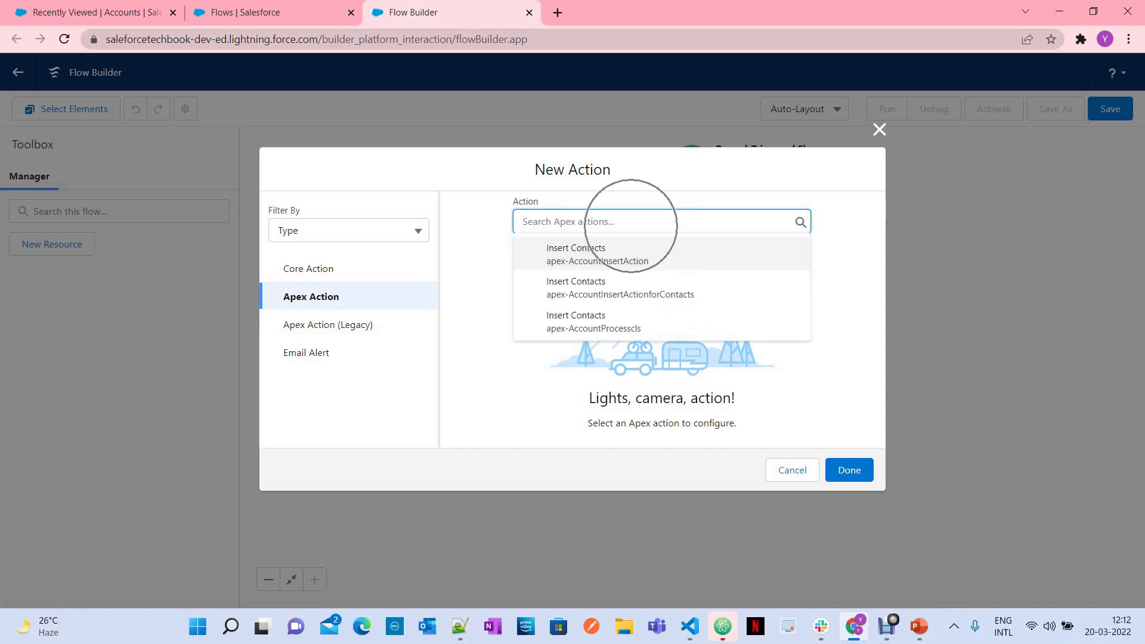
key(Up)
key(Up)
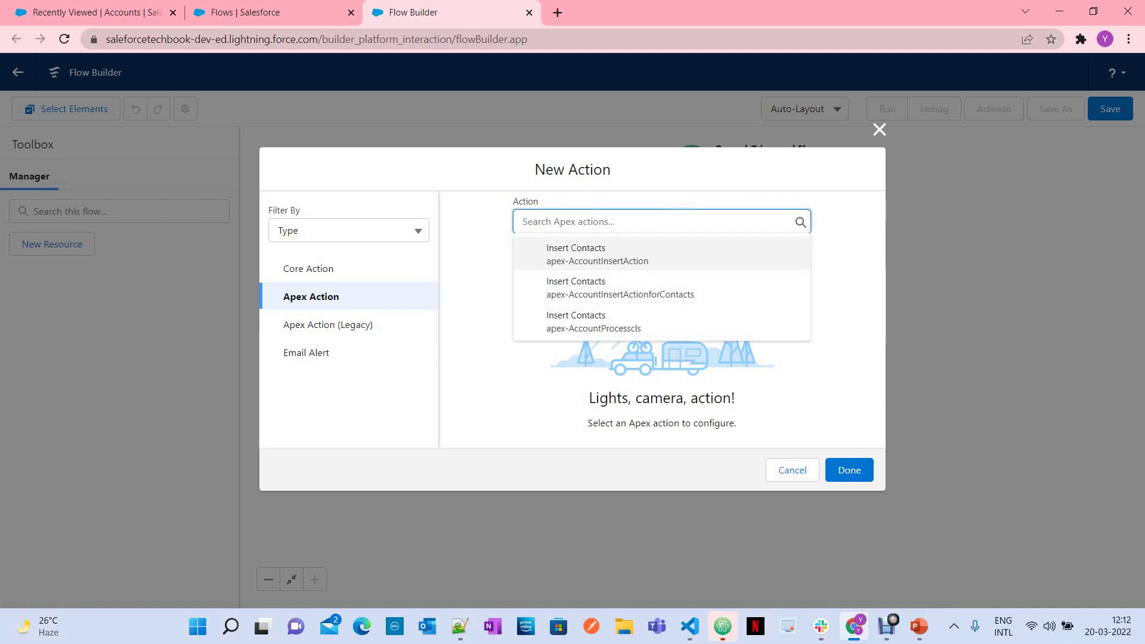
key(Up)
key(Up)
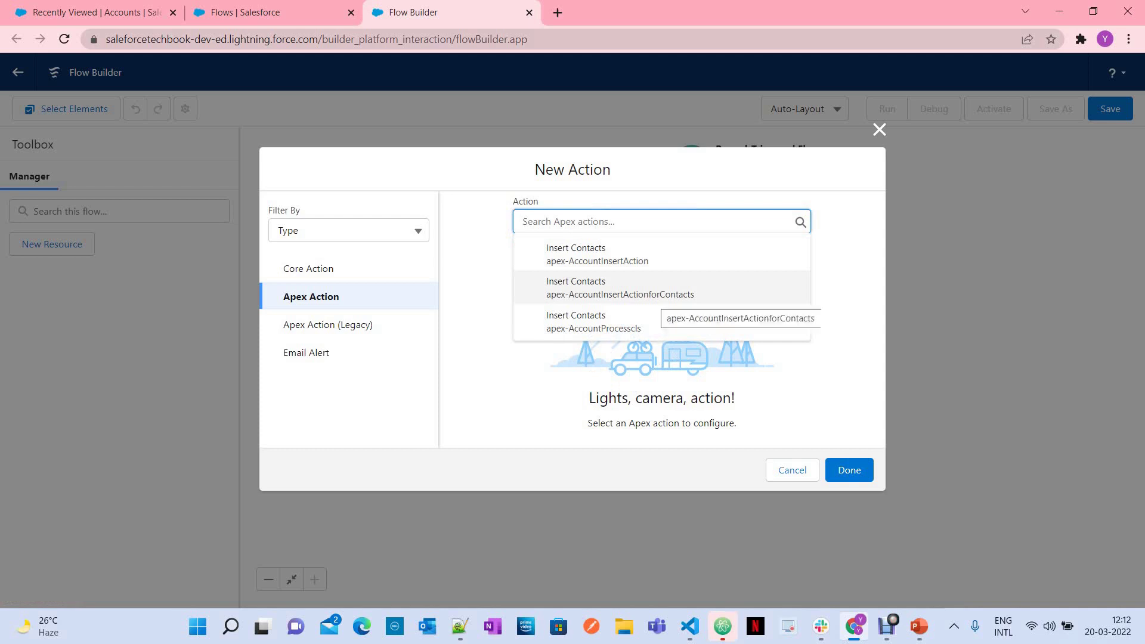
key(Down)
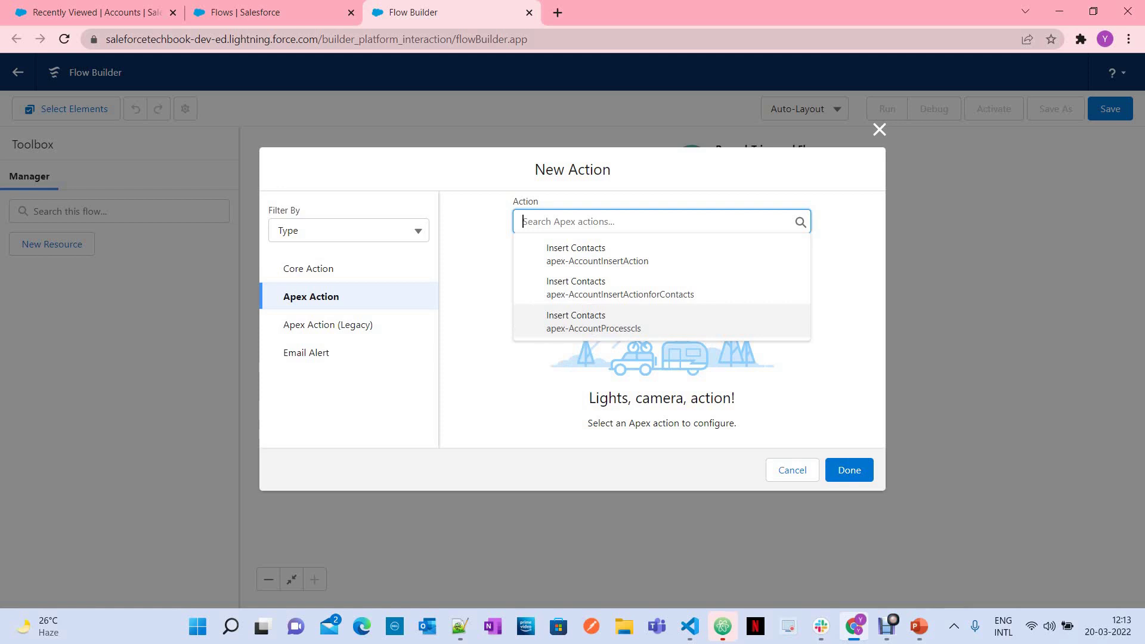
- Check the invocable method's label and class name in AccountProcesscls.cls in Visual Studio Code against the Apex action entries in Chrome
click(690, 626)
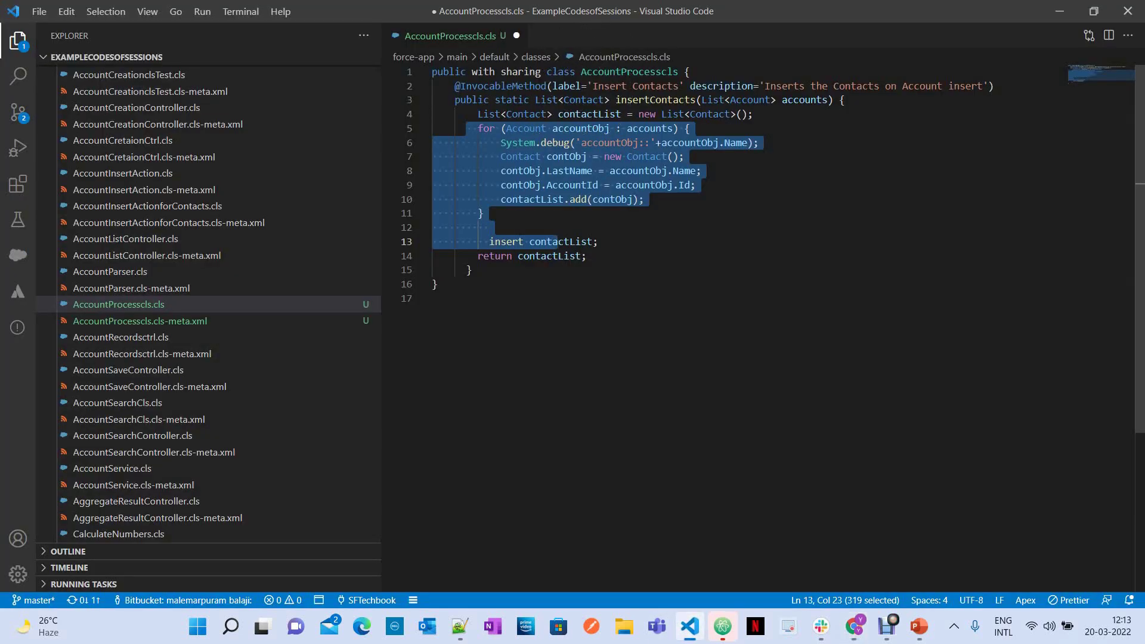
drag(592, 85, 680, 86)
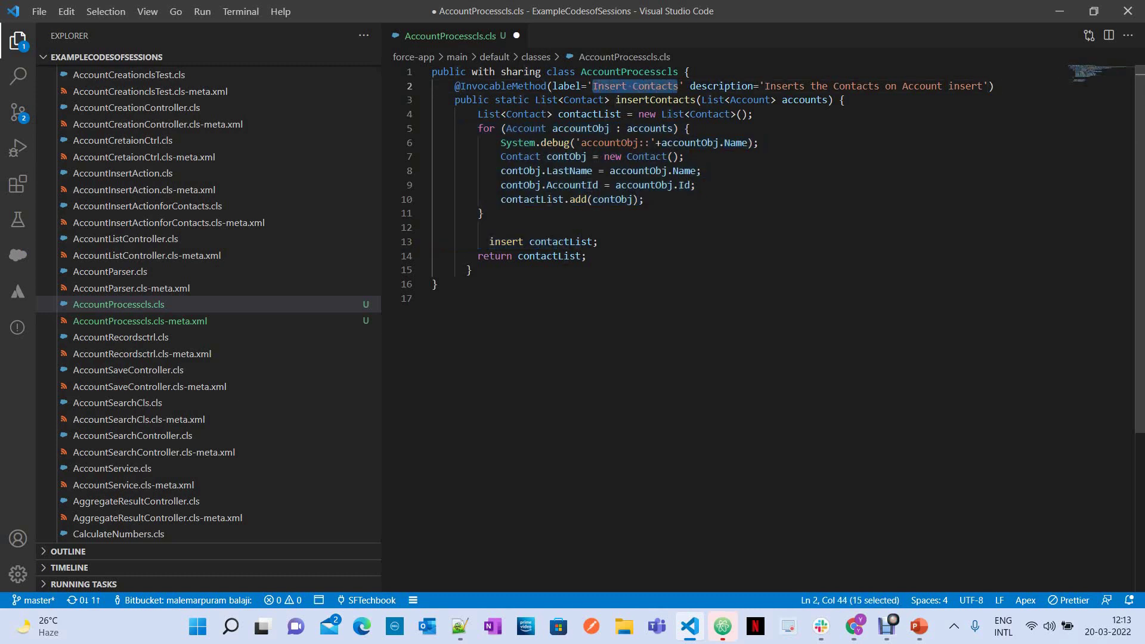
key(alt+Tab)
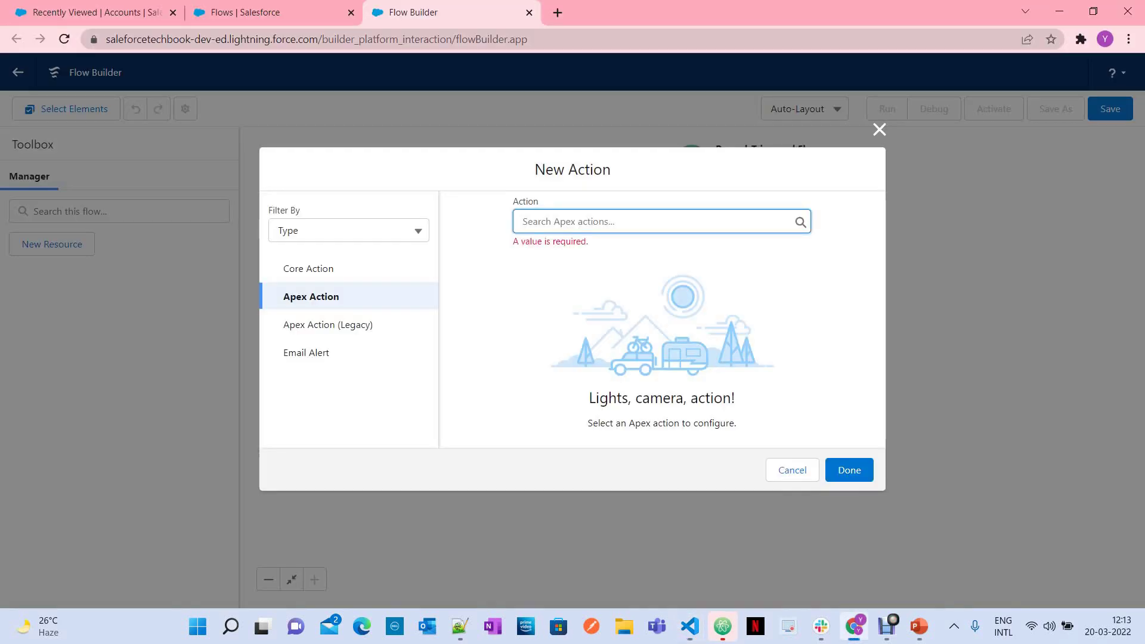
click(661, 222)
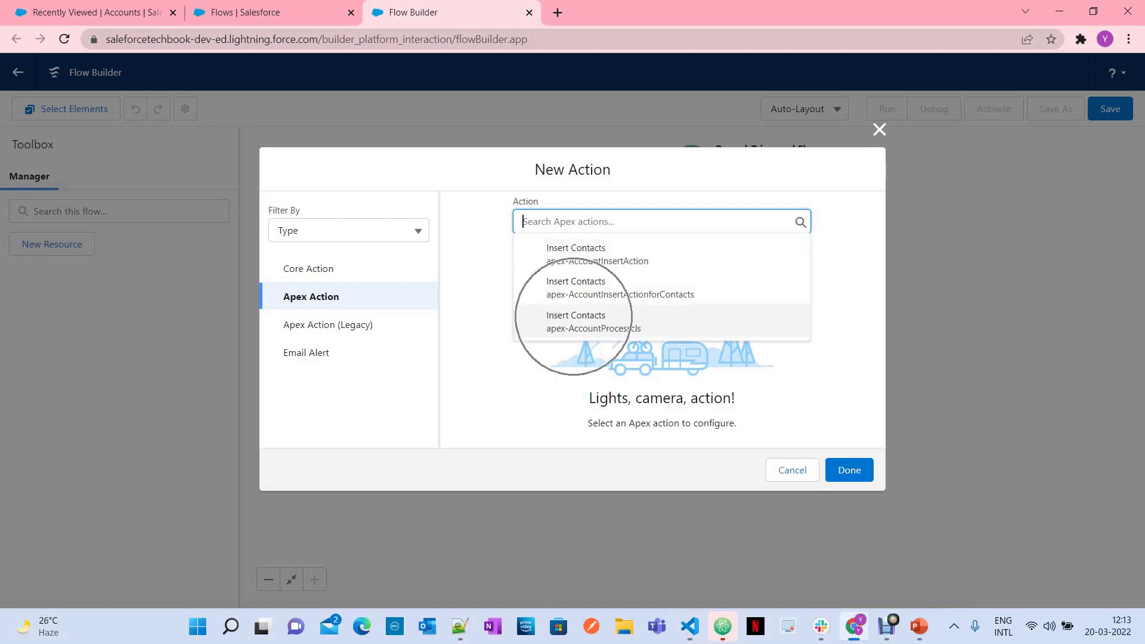
key(alt+Tab)
double_click(607, 71)
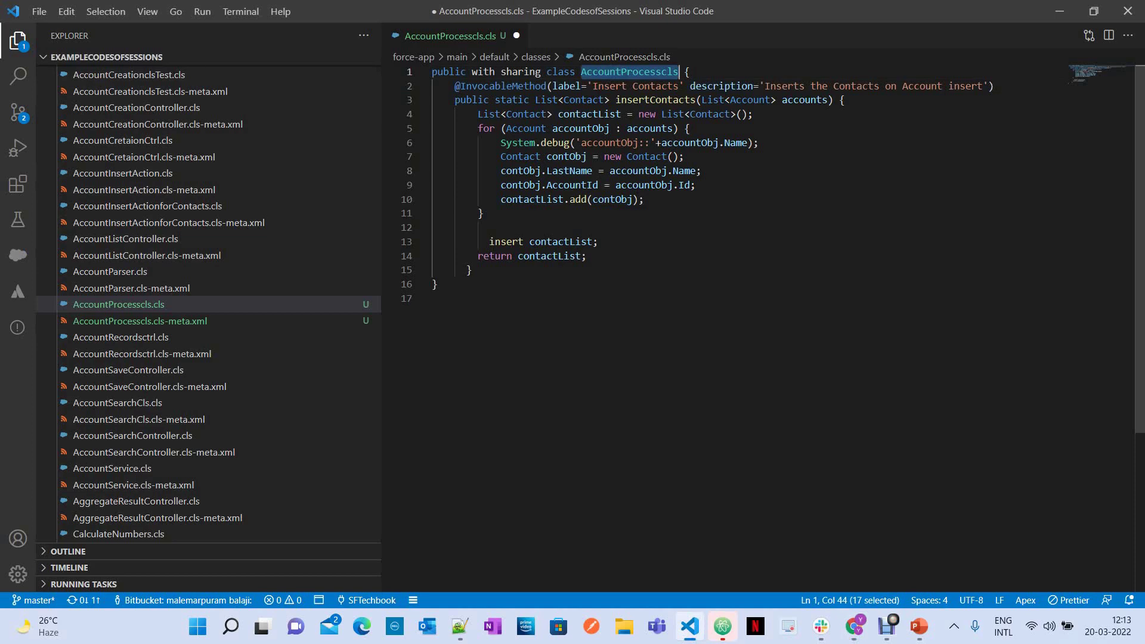
- Back in Chrome, choose the Insert Contacts action of apex-AccountProcesscls and label it Contact Creation on Account Creation
key(alt+Tab)
click(593, 321)
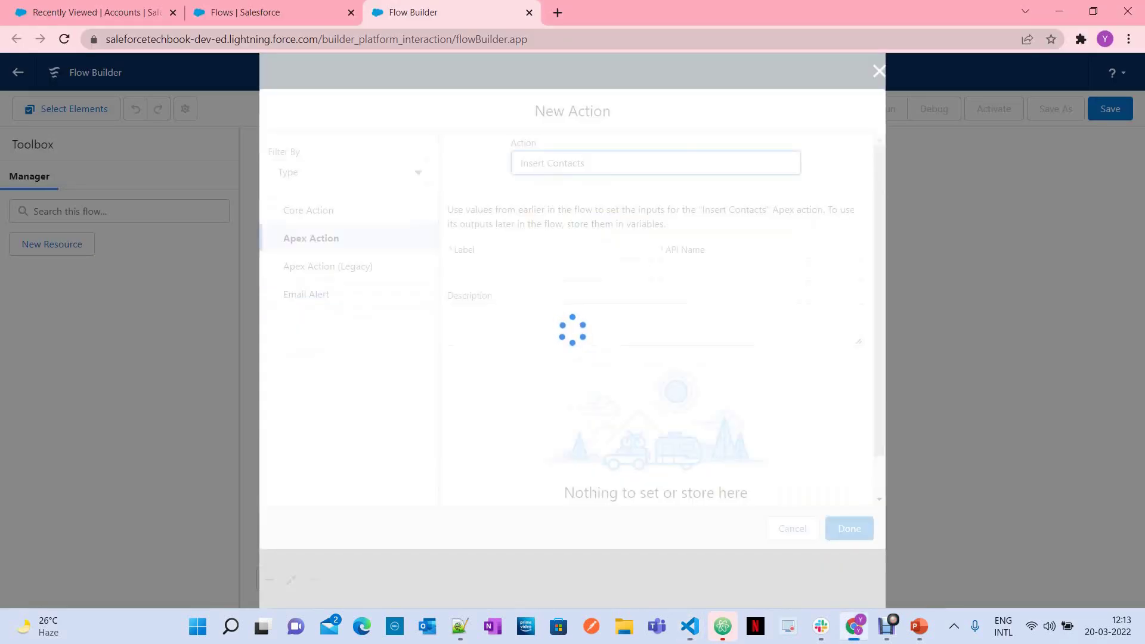
text(Contact Creation )
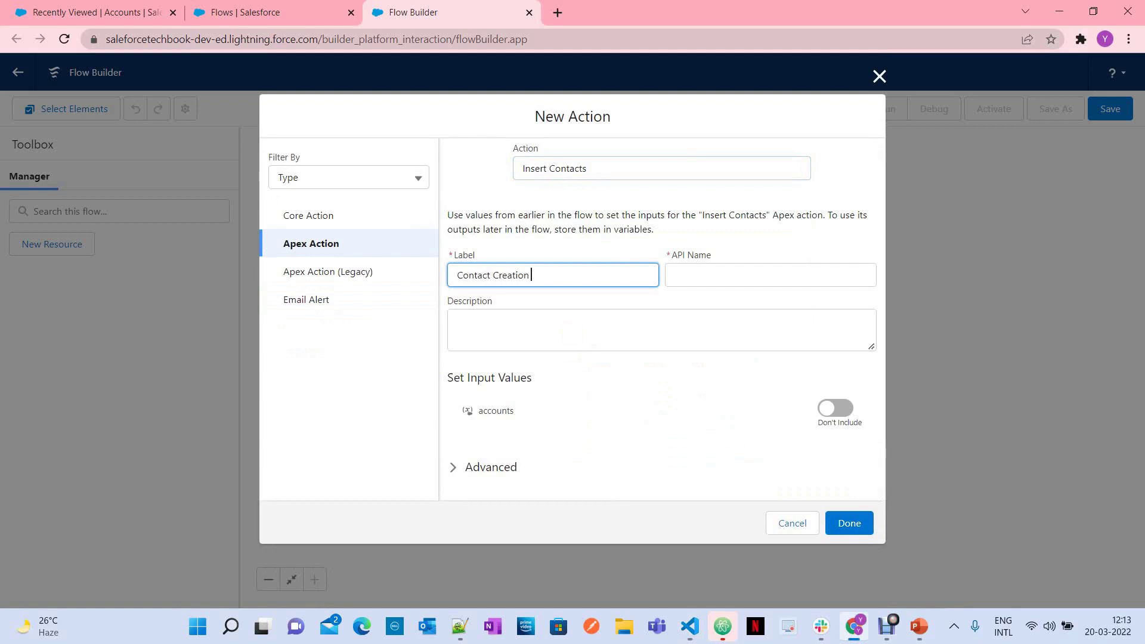
text(on Account Creation)
key(Tab)
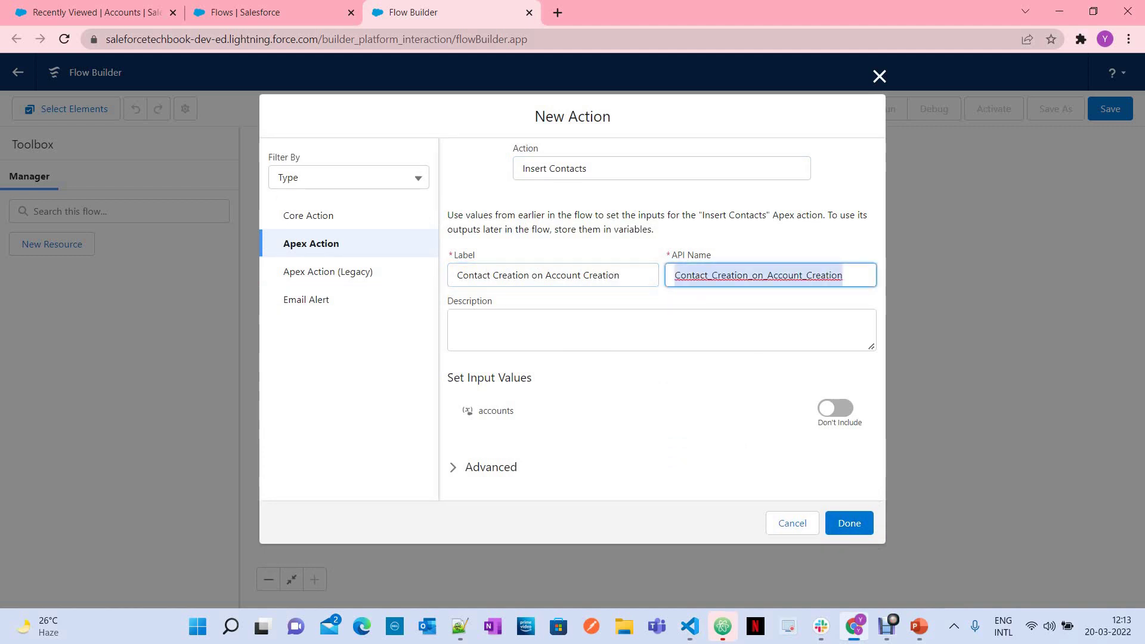
- Compare the action's accounts input with the accounts parameter of insertContacts in Visual Studio Code and return to Chrome
drag(514, 410, 478, 410)
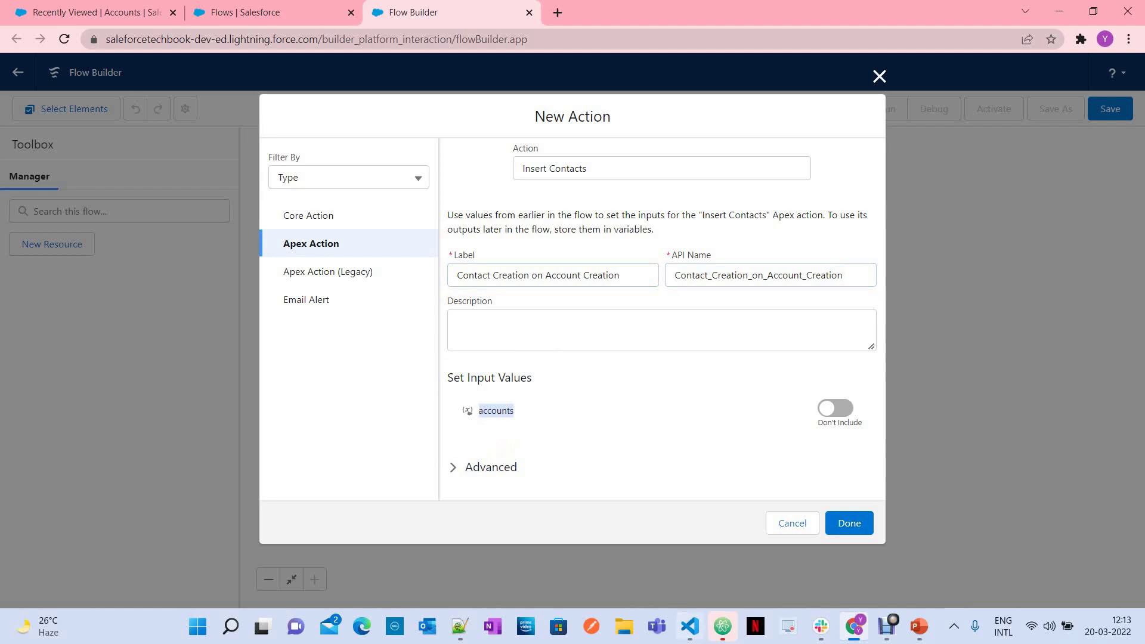
click(689, 626)
double_click(818, 99)
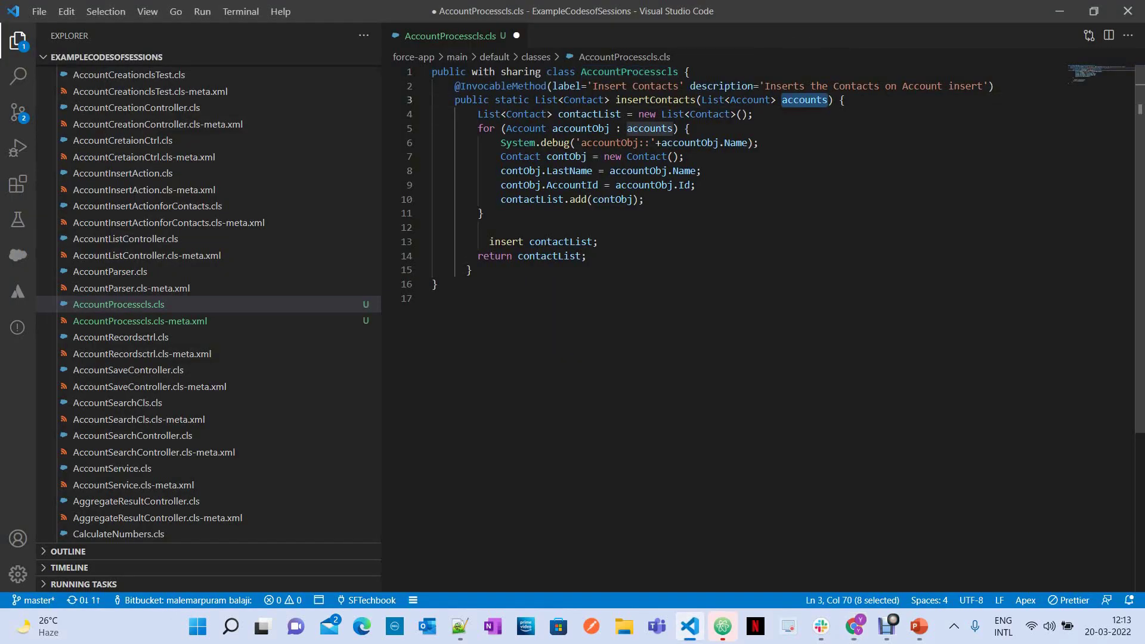
key(alt+Tab)
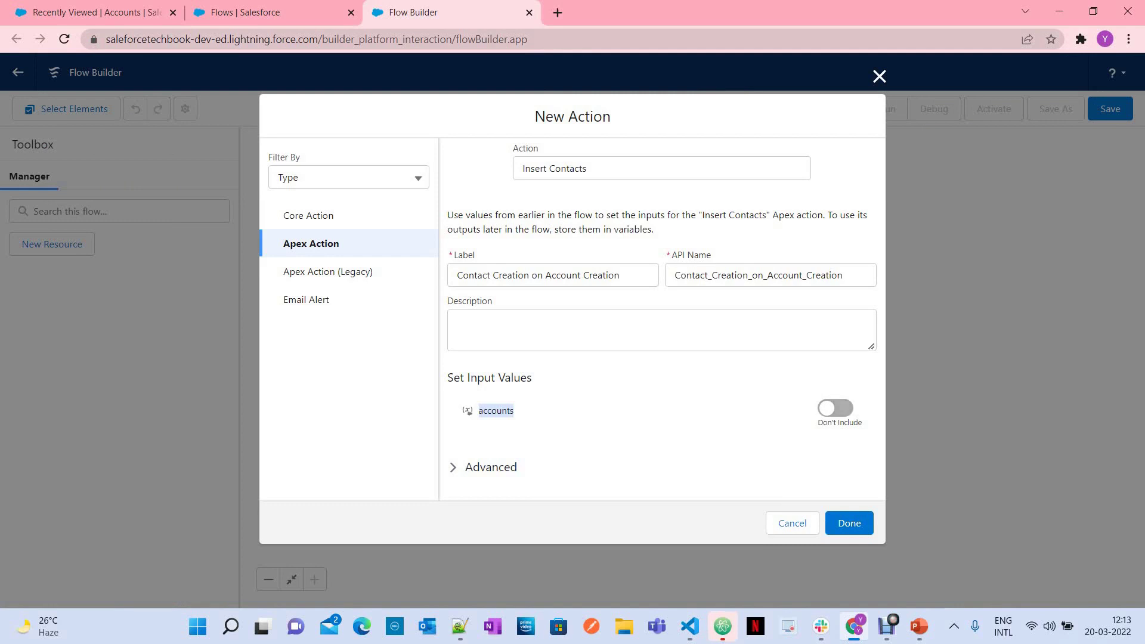
click(495, 411)
- Include the accounts input of the Insert Contacts action and set it to {!$Record}
click(835, 407)
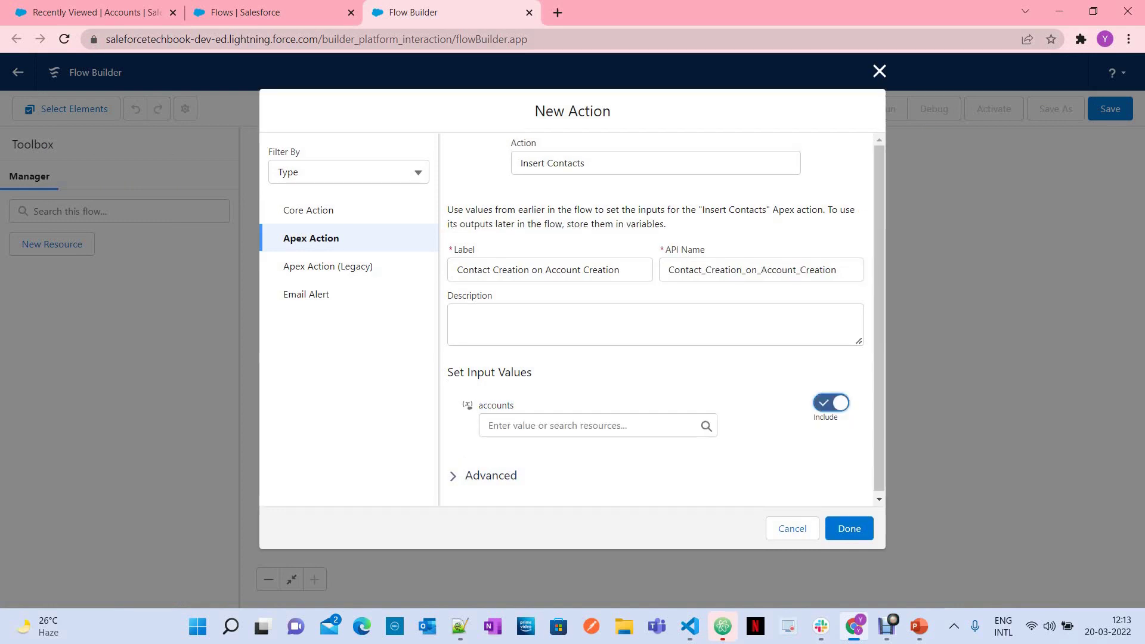
key(ctrl)
click(831, 402)
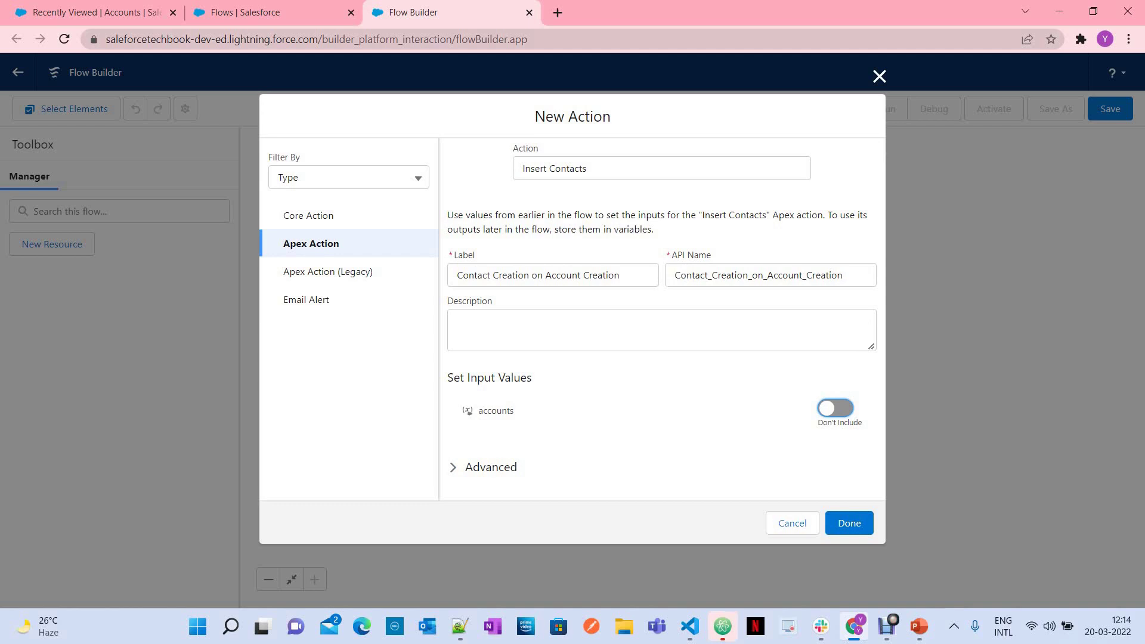
click(843, 411)
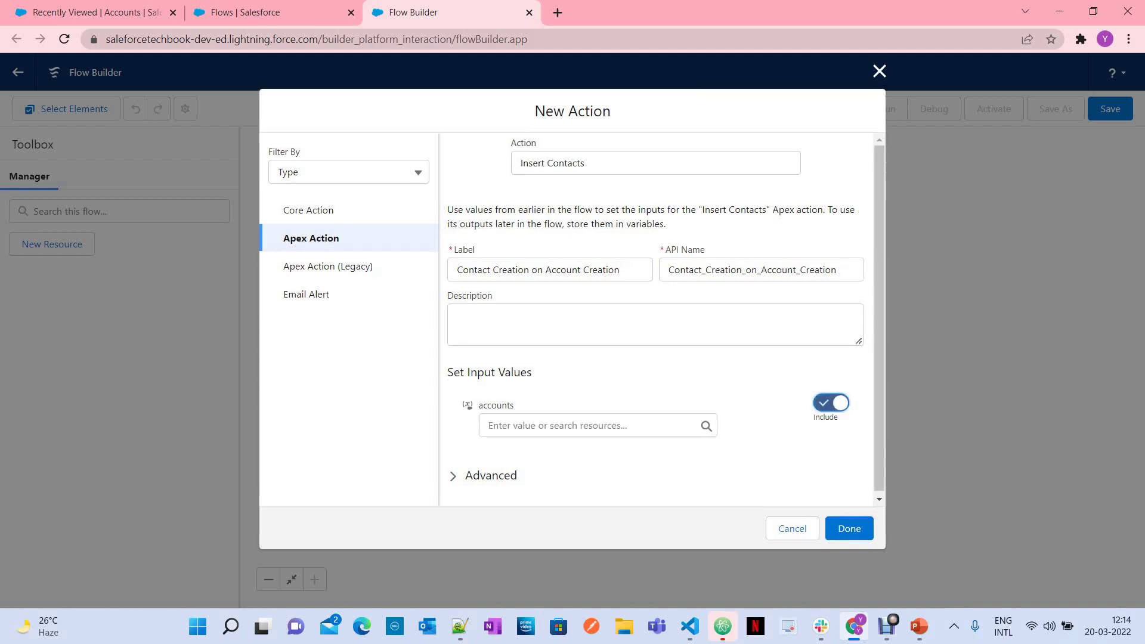
click(596, 425)
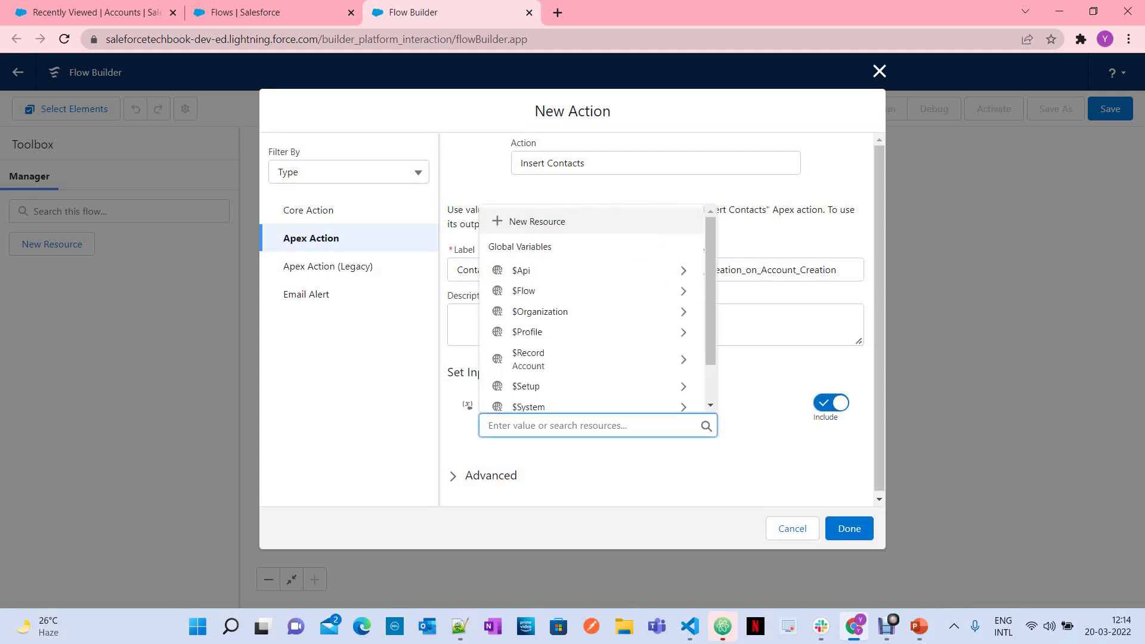
scroll(528, 310, down, 1)
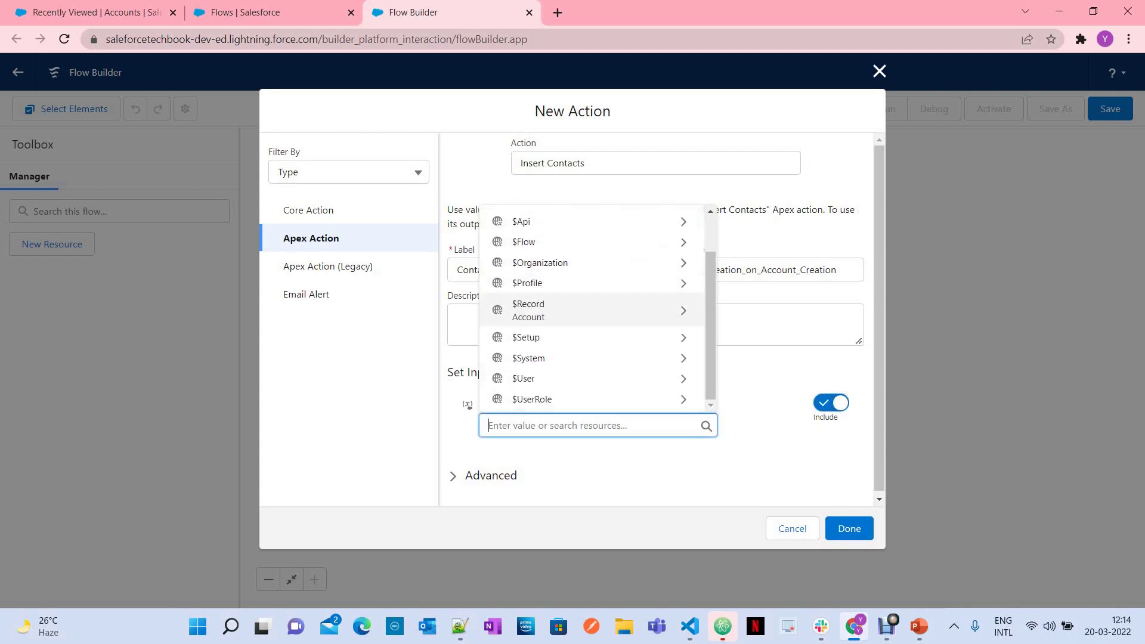
click(528, 310)
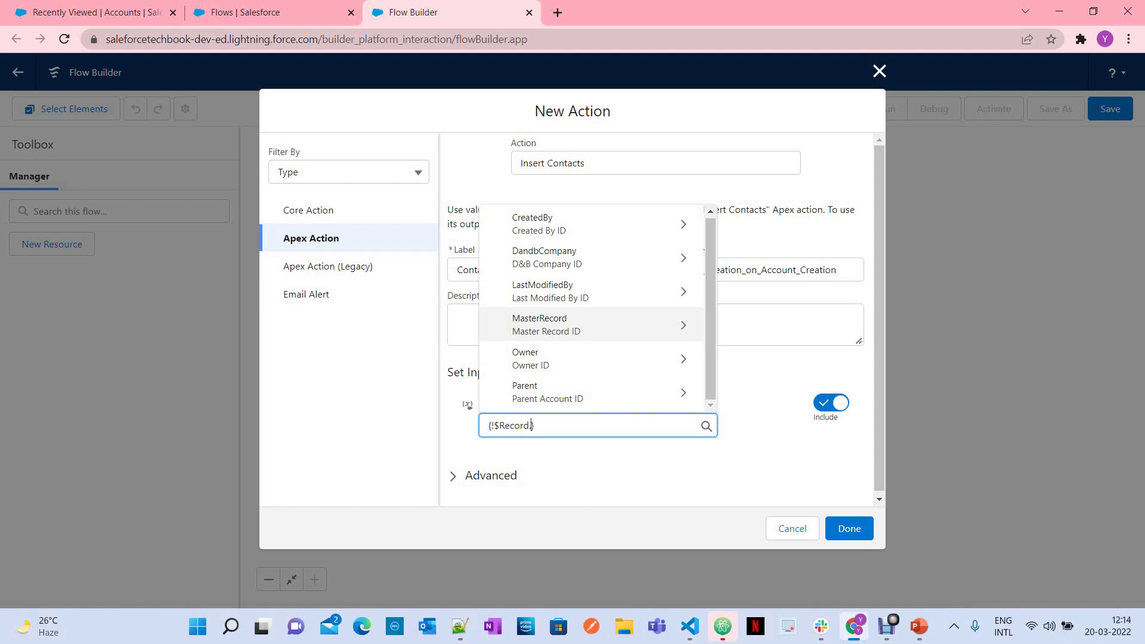
key(BackSpace)
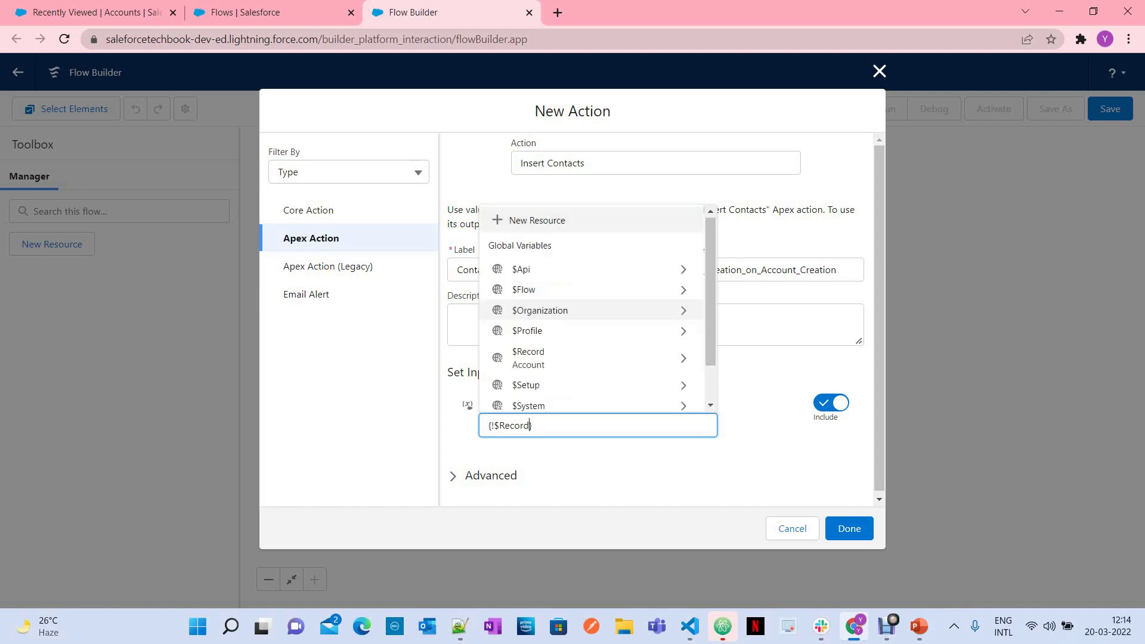
key(Tab)
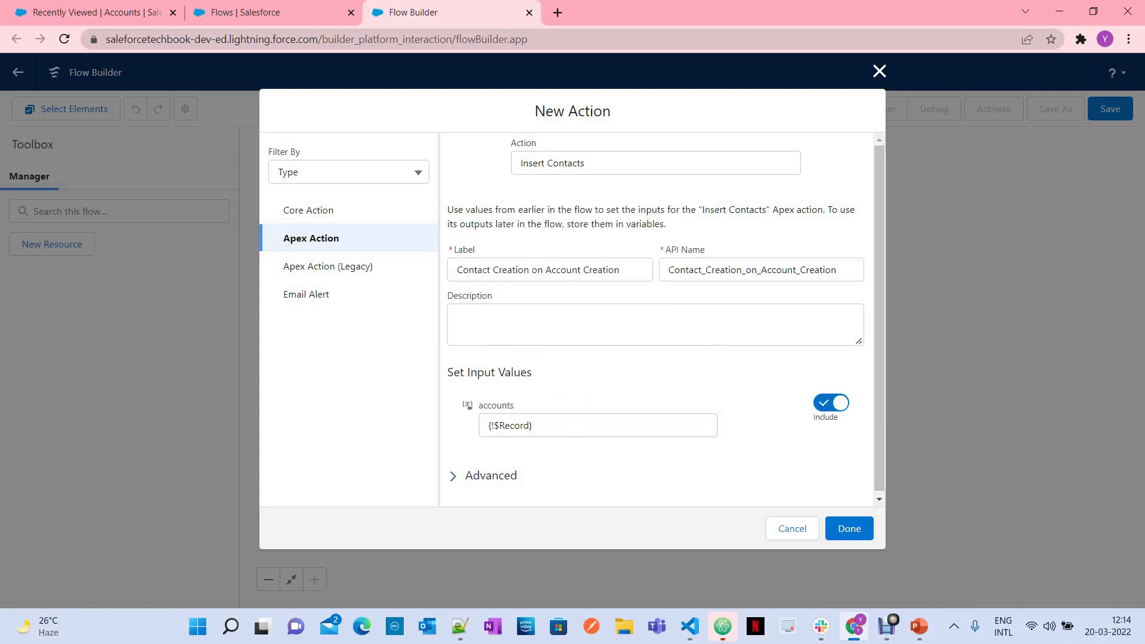
click(490, 475)
scroll(572, 319, down, 1)
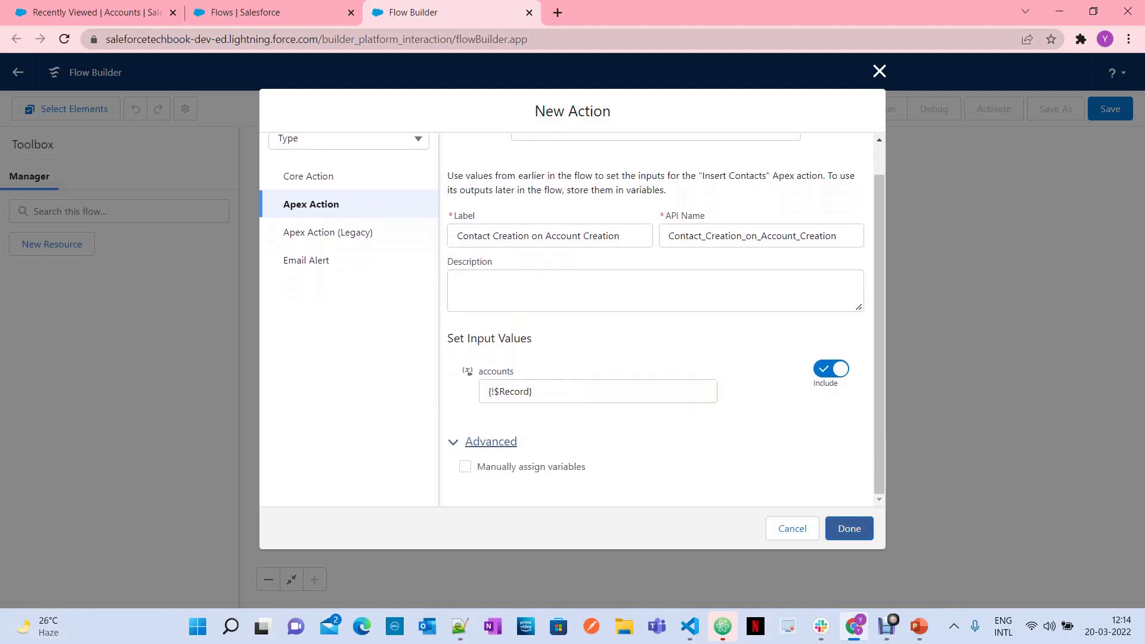
click(465, 466)
click(465, 466)
click(804, 231)
scroll(656, 319, down, 2)
click(633, 455)
click(569, 486)
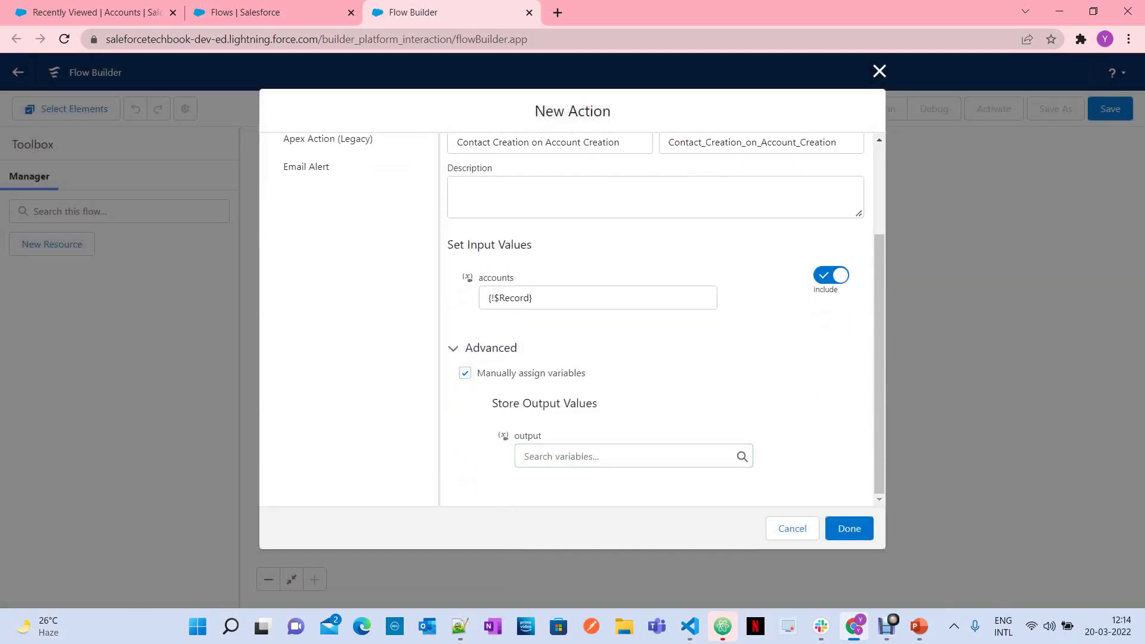
click(465, 373)
click(712, 368)
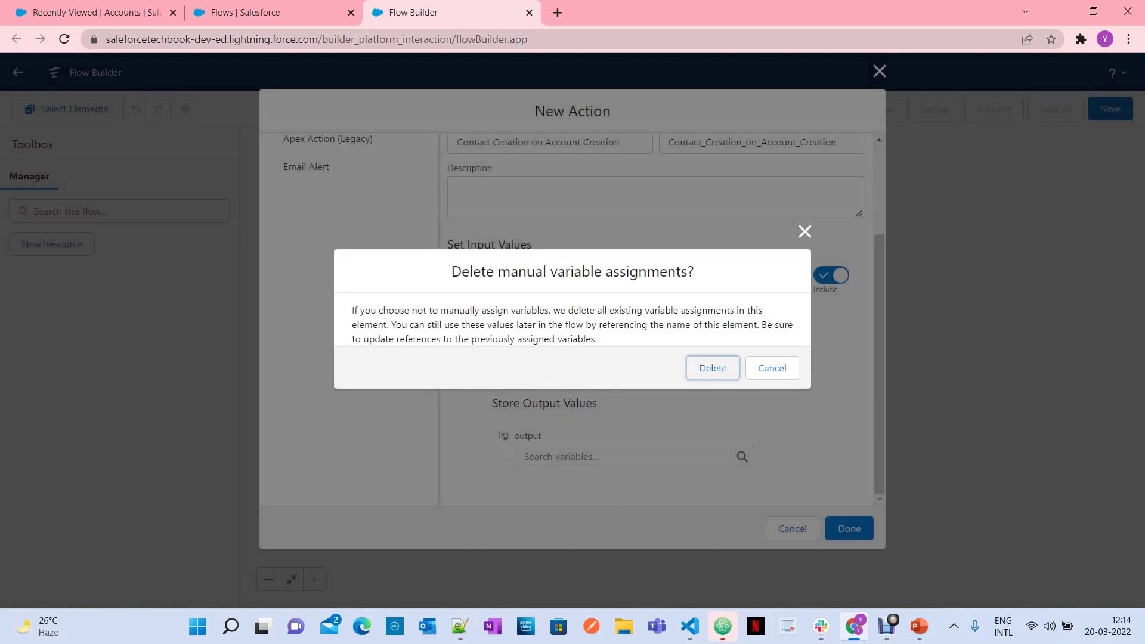
key(Return)
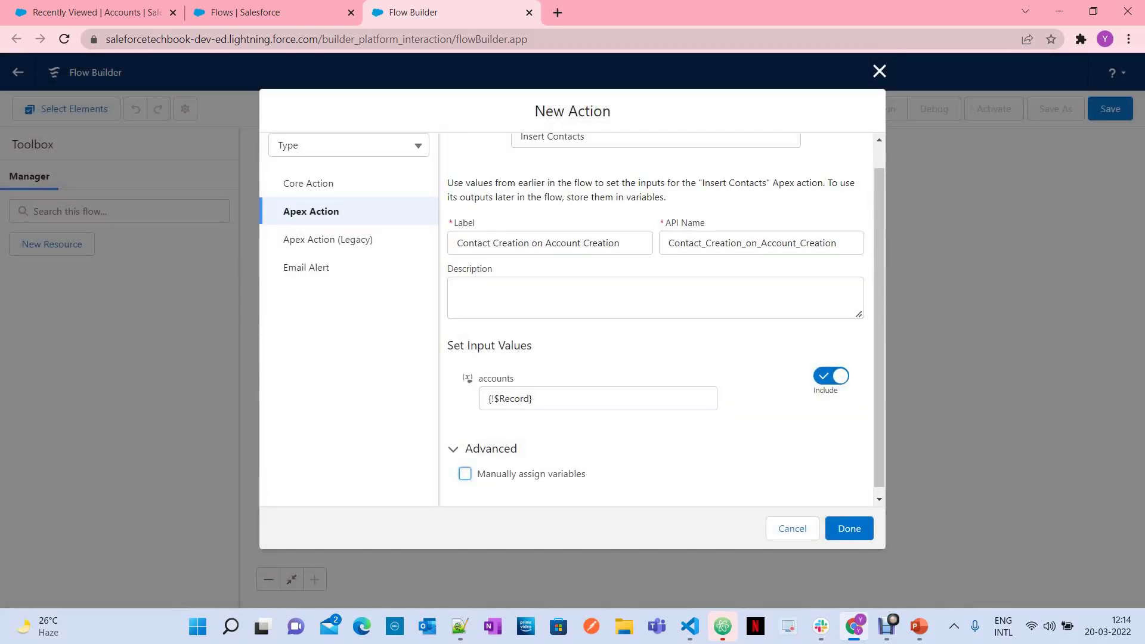
- Add the configured action to the flow, and save and activate the flow with the label Contact Creation on Account Creation Flow
scroll(572, 319, down, 1)
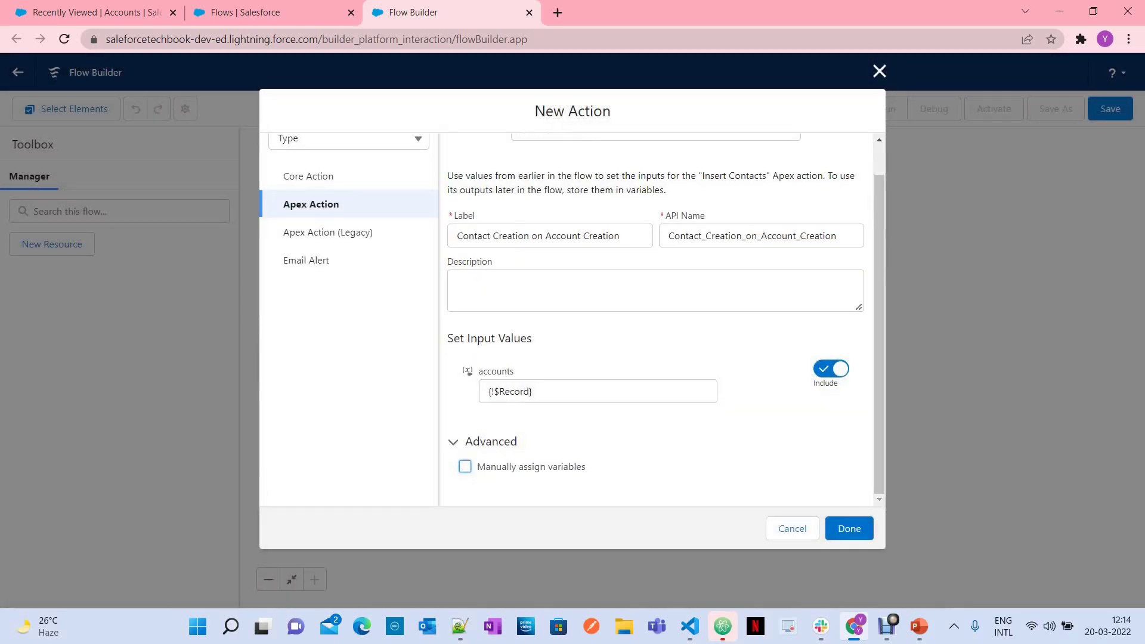
click(849, 529)
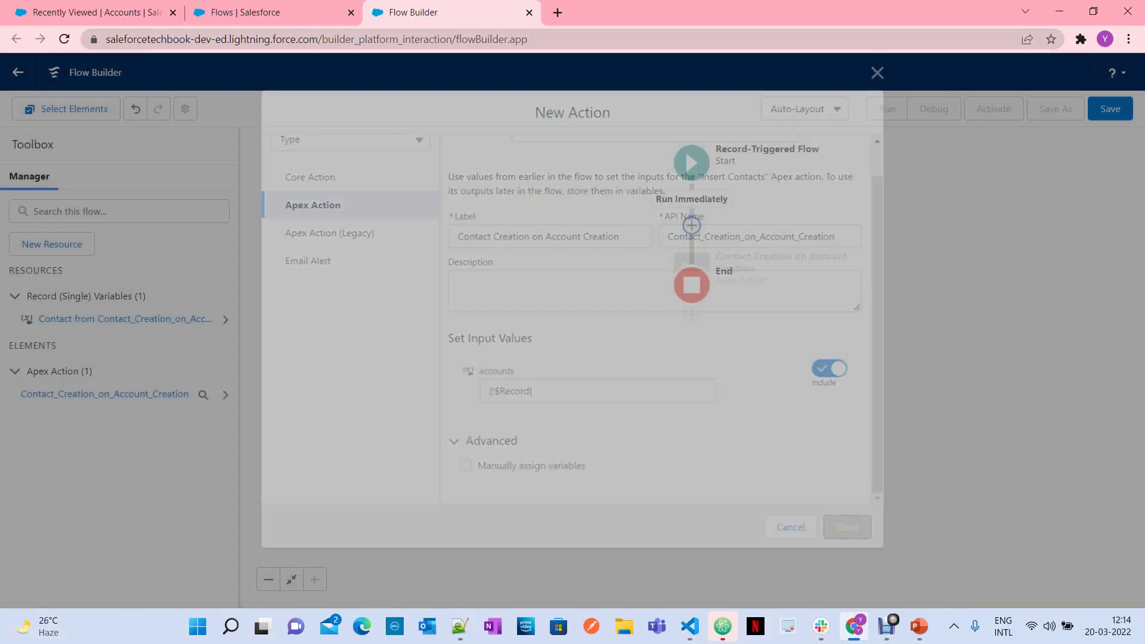
click(1109, 108)
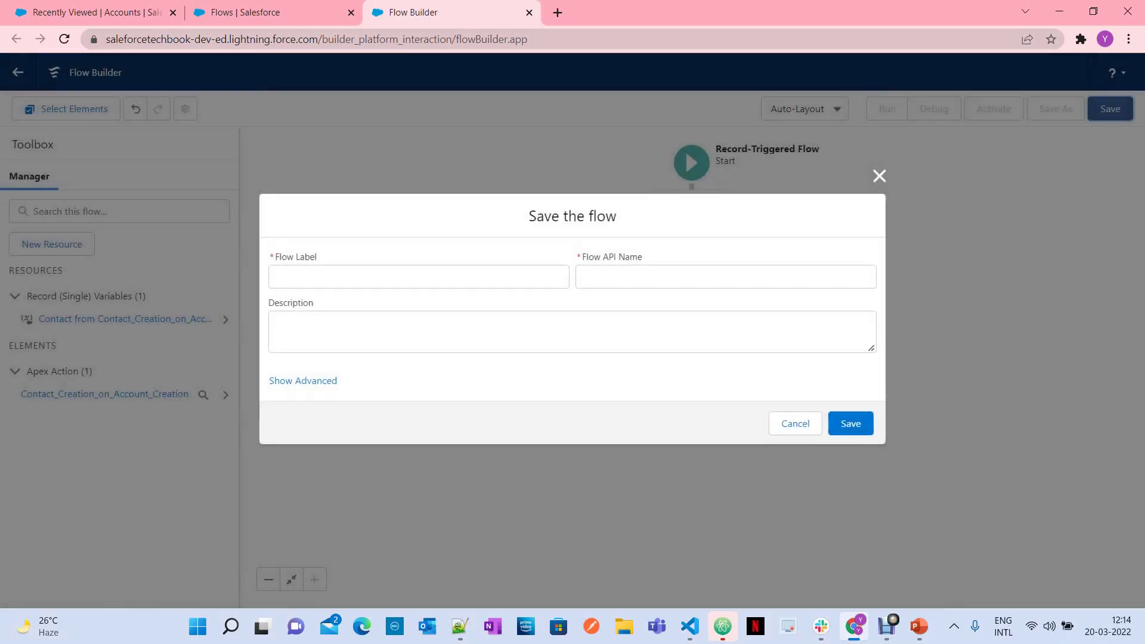
text(Contact )
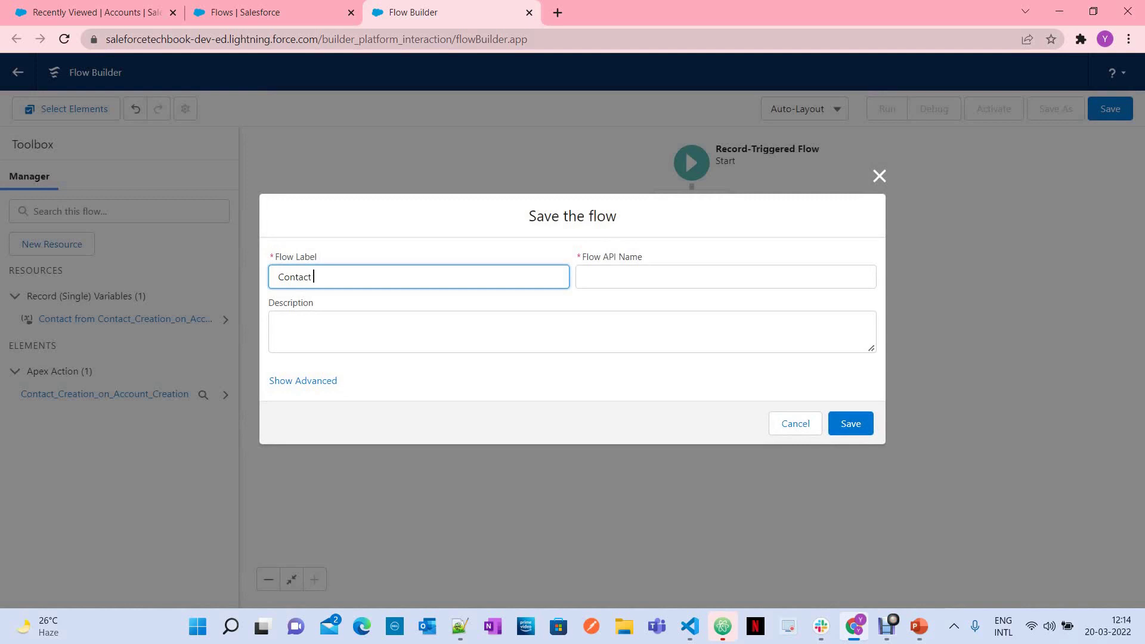
text(Creation on Acount C)
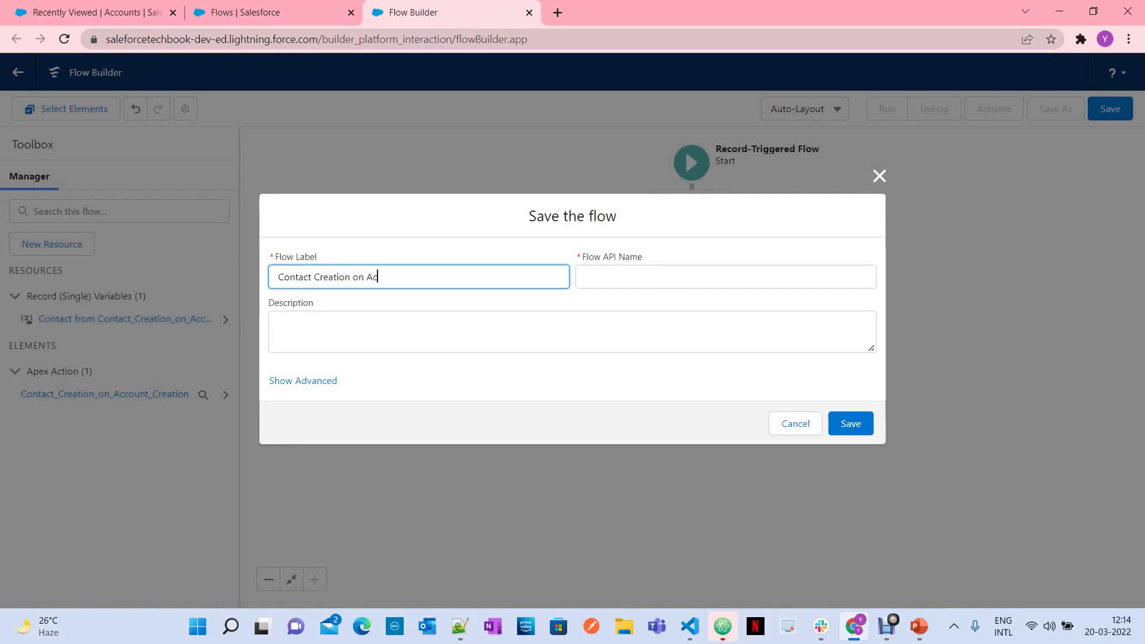
key(BackSpace)
key(BackSpace)
key(BackSpace)
key(BackSpace)
key(BackSpace)
key(BackSpace)
text(count Ctre)
key(BackSpace)
key(BackSpace)
text(eation Flow)
key(Tab)
click(850, 423)
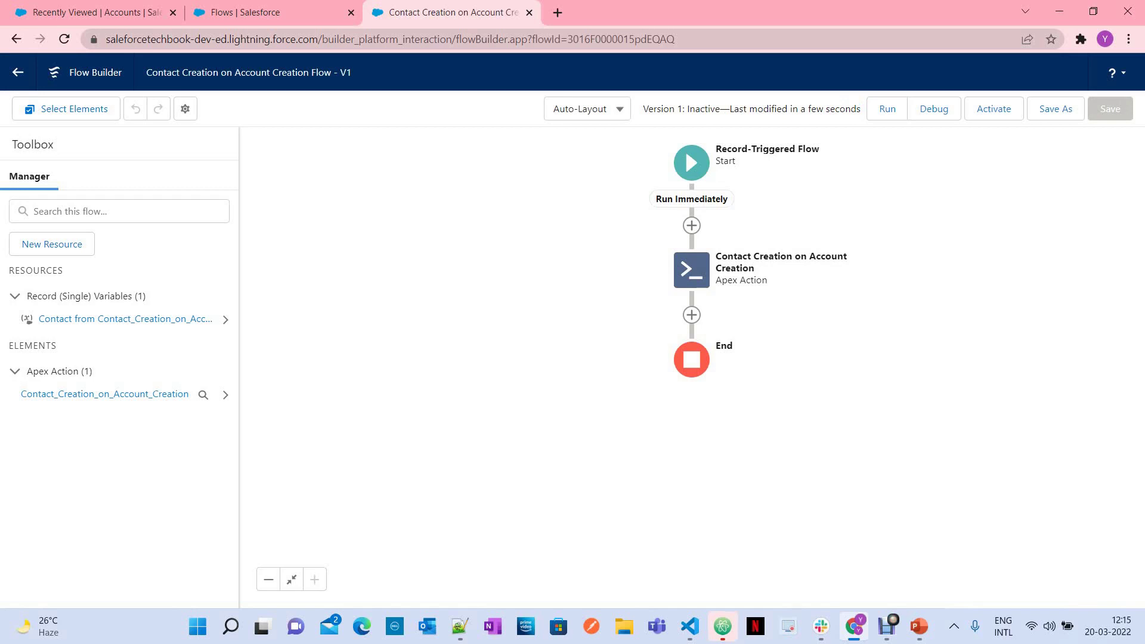
click(993, 108)
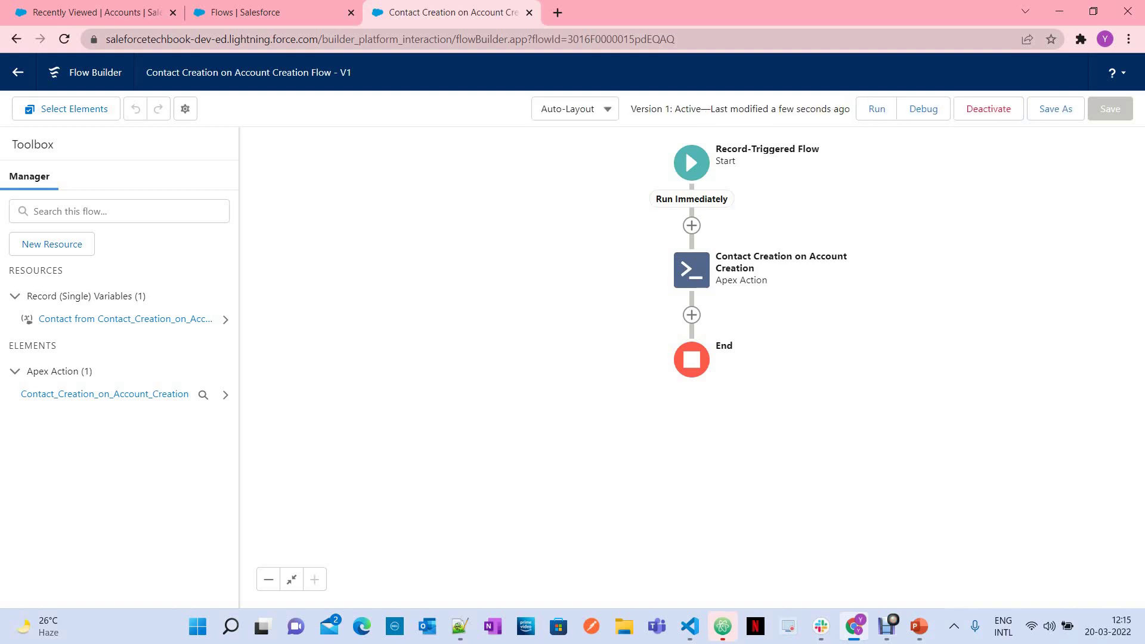
- In the Accounts list, create and save a new account named Test Account Flow with the rating Warm
click(96, 12)
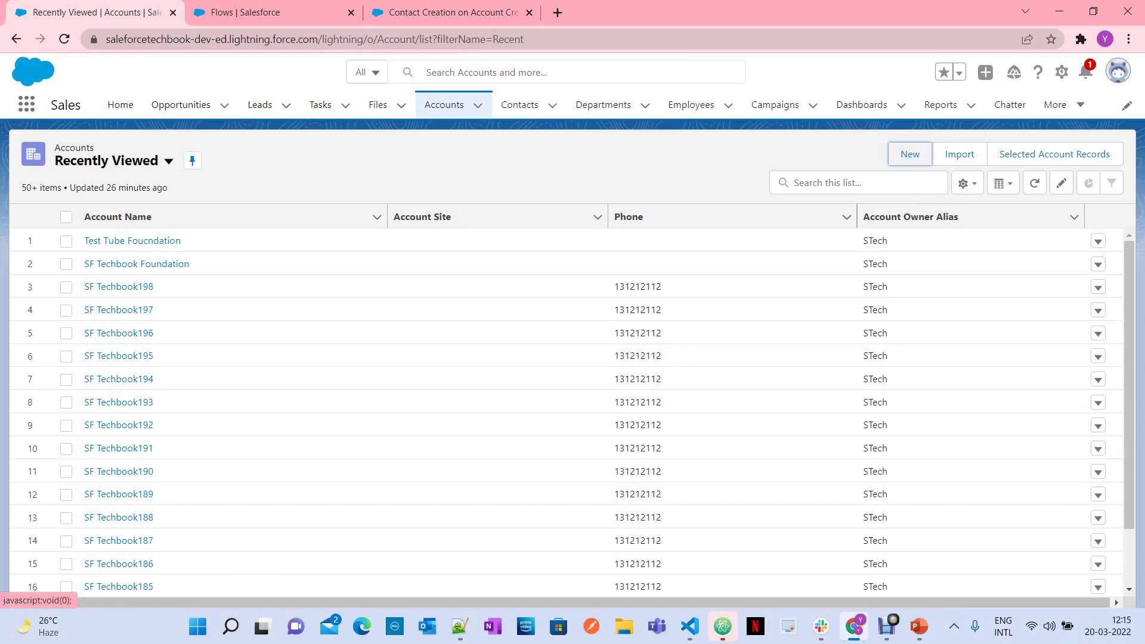
click(910, 153)
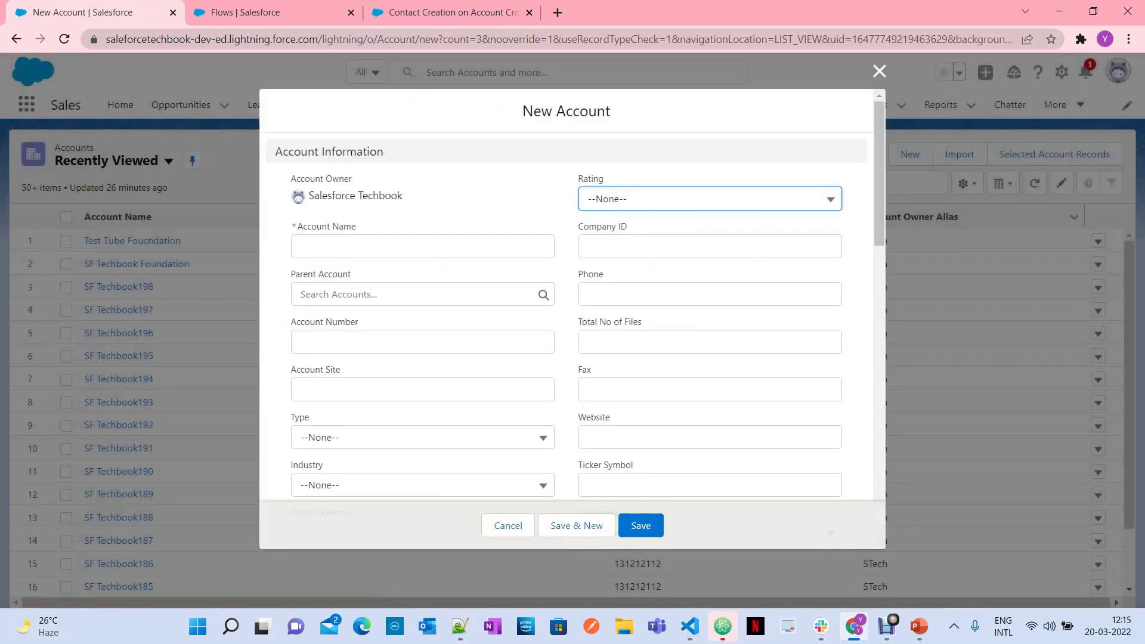
click(422, 246)
text(Test Acco)
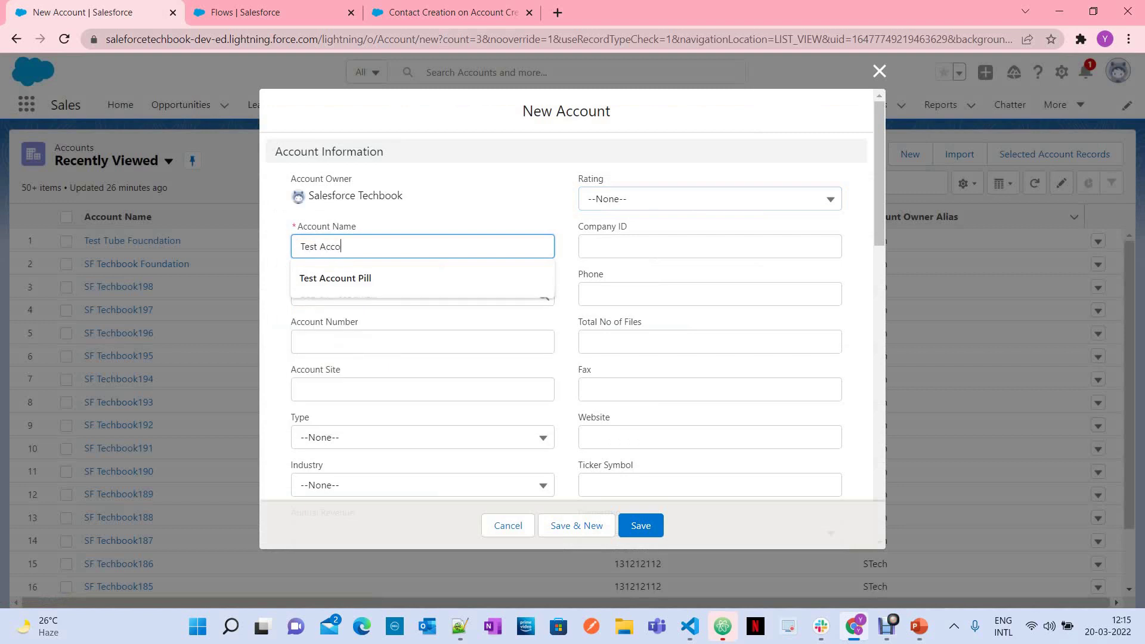
text(unt Flog)
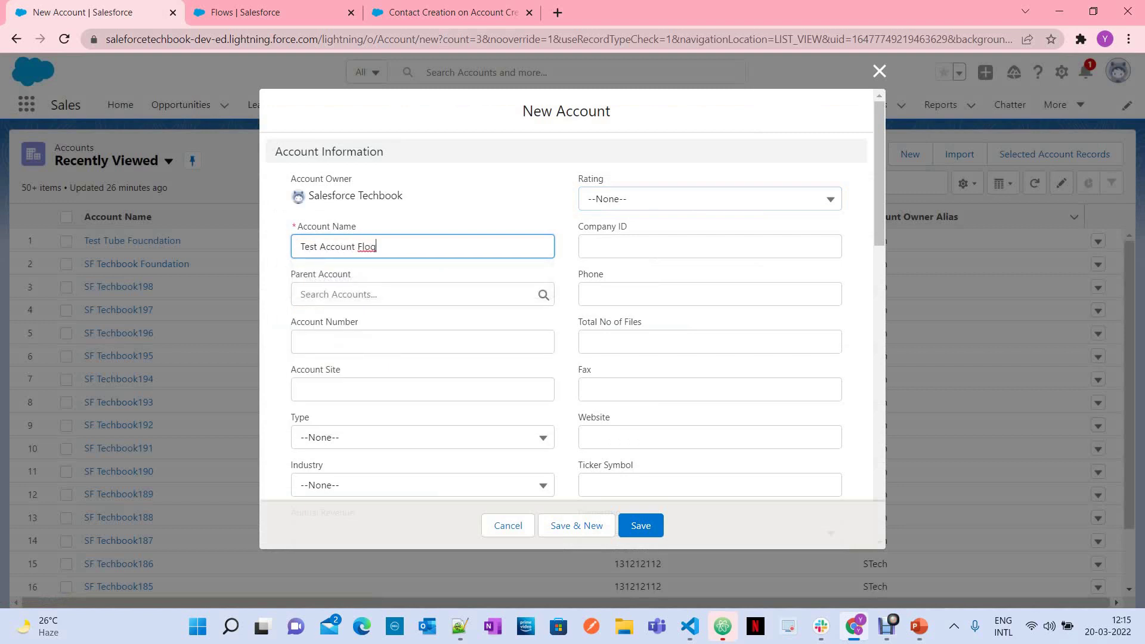
click(709, 199)
click(608, 281)
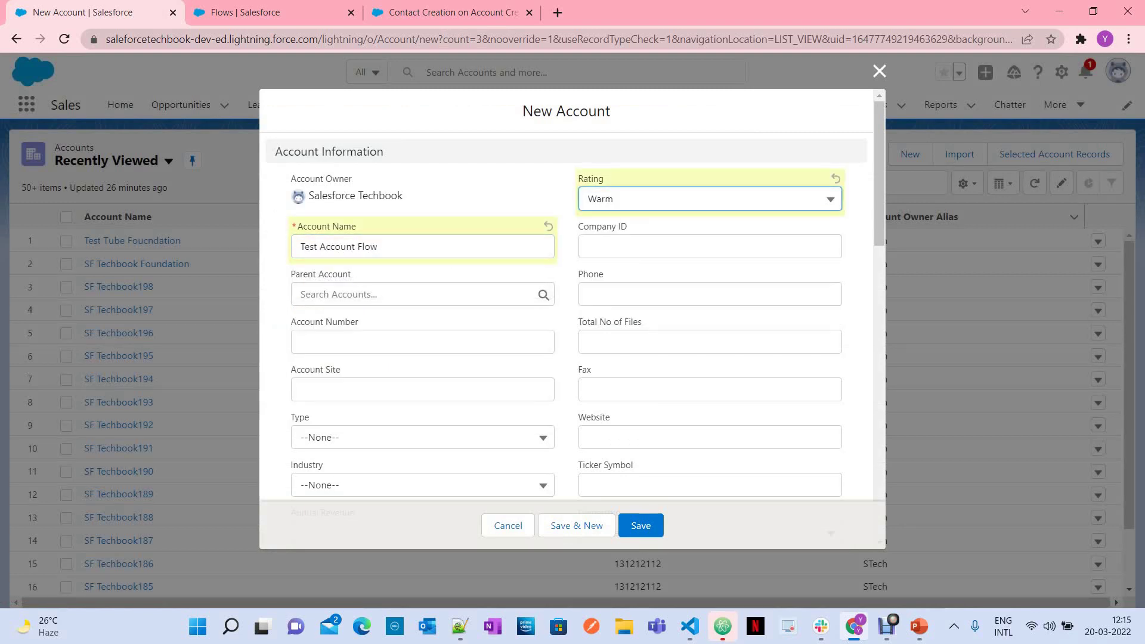
scroll(608, 281, down, 10)
scroll(566, 295, down, 5)
click(640, 524)
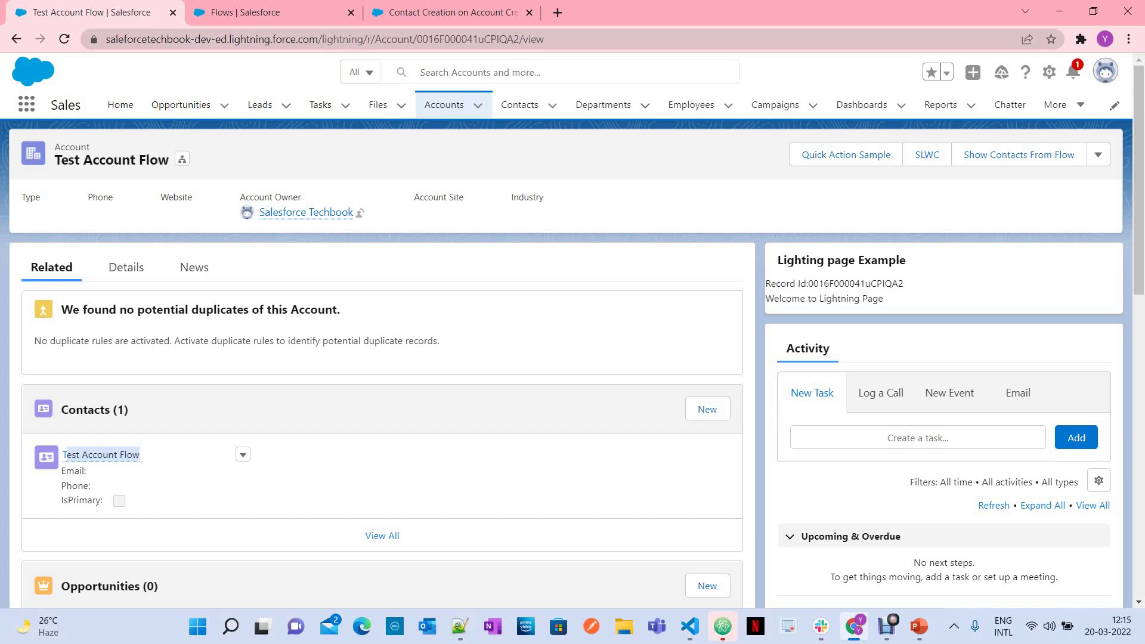
- Switch to Visual Studio Code and examine the contact-building loop, invocable annotation and insertContacts signature in AccountProcesscls.cls
click(689, 626)
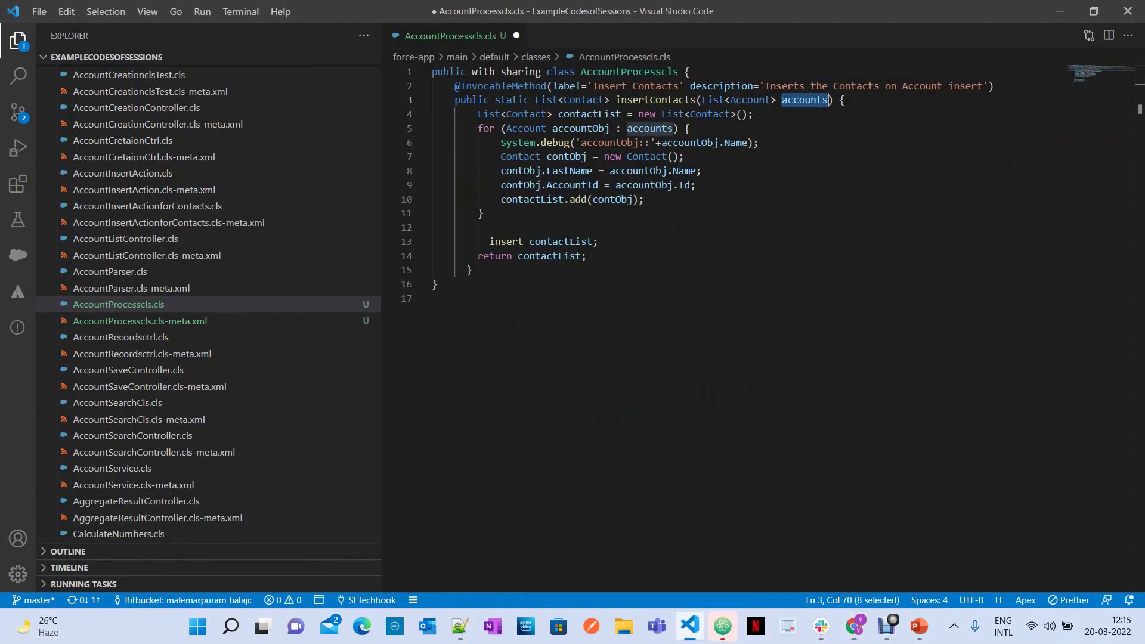
click(588, 185)
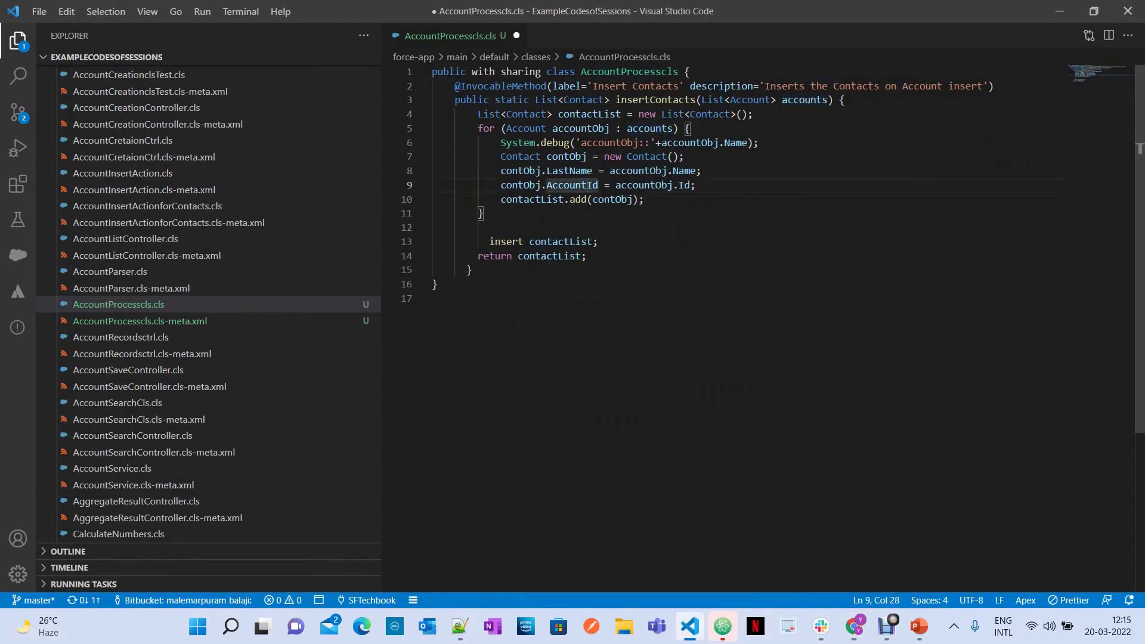
drag(500, 142, 581, 185)
click(552, 199)
click(495, 156)
drag(497, 156, 646, 199)
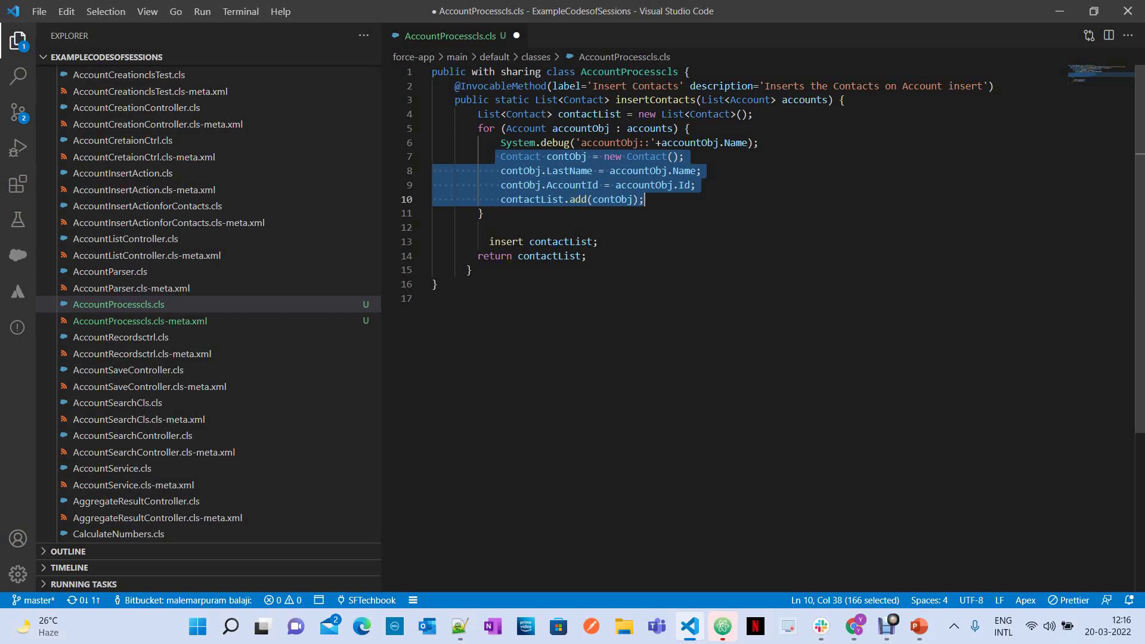
click(575, 143)
drag(454, 86, 557, 86)
drag(443, 99, 844, 99)
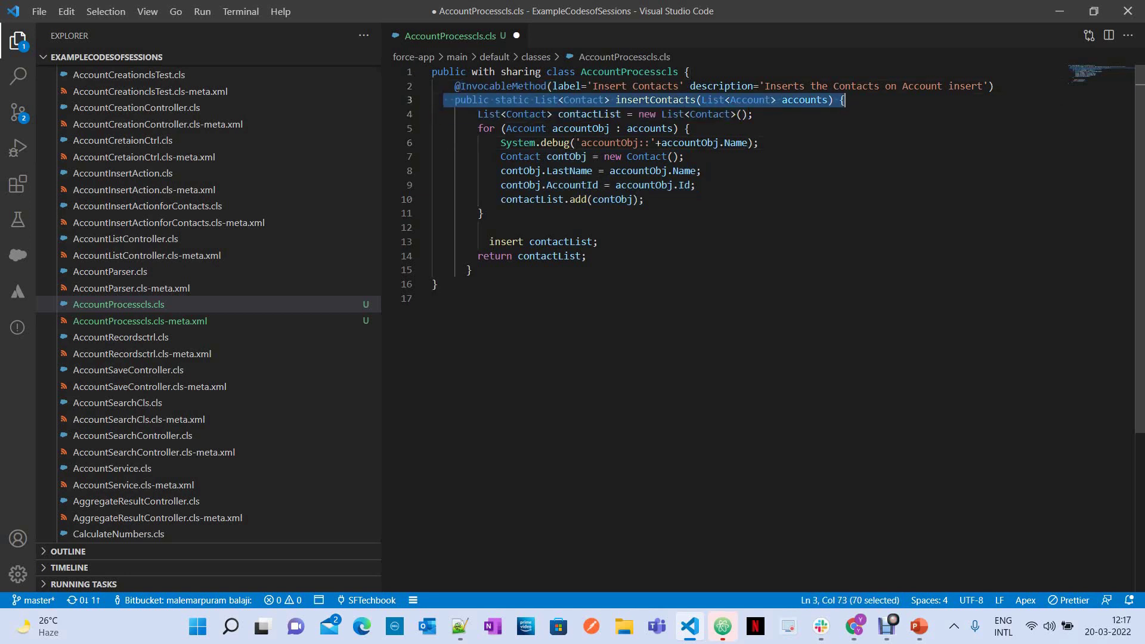